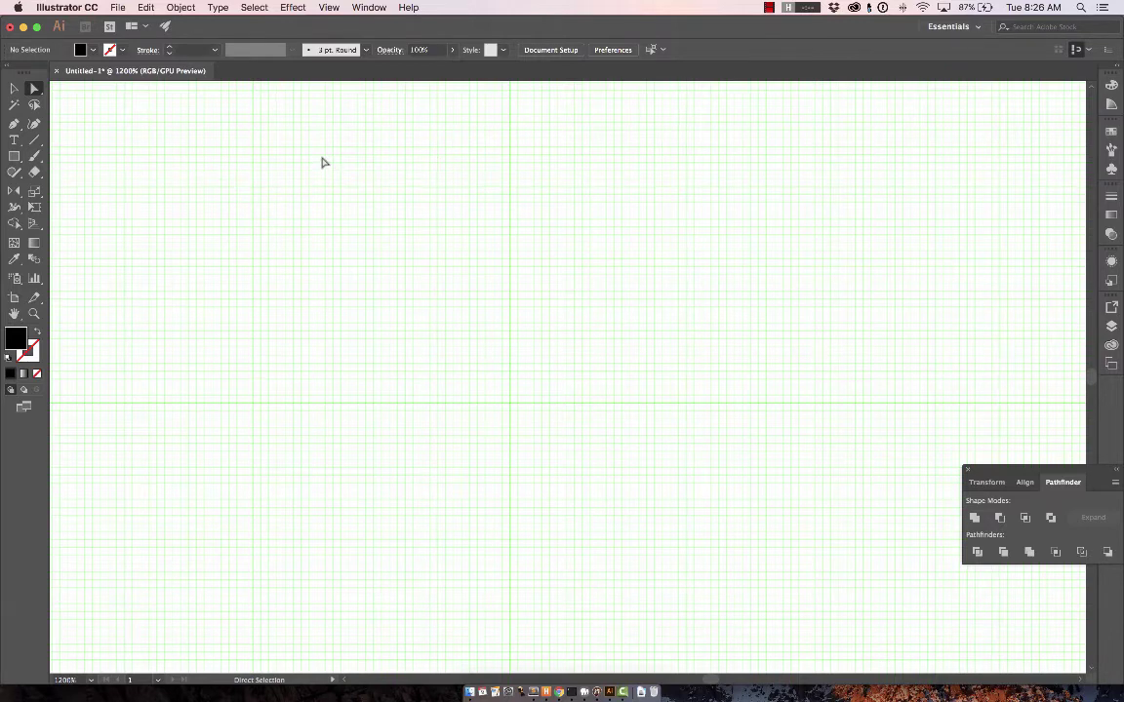
- In Guides & Grid preferences, set a gridline every 32 px with 32 subdivisions
{"action": "key", "text": "super+k"}
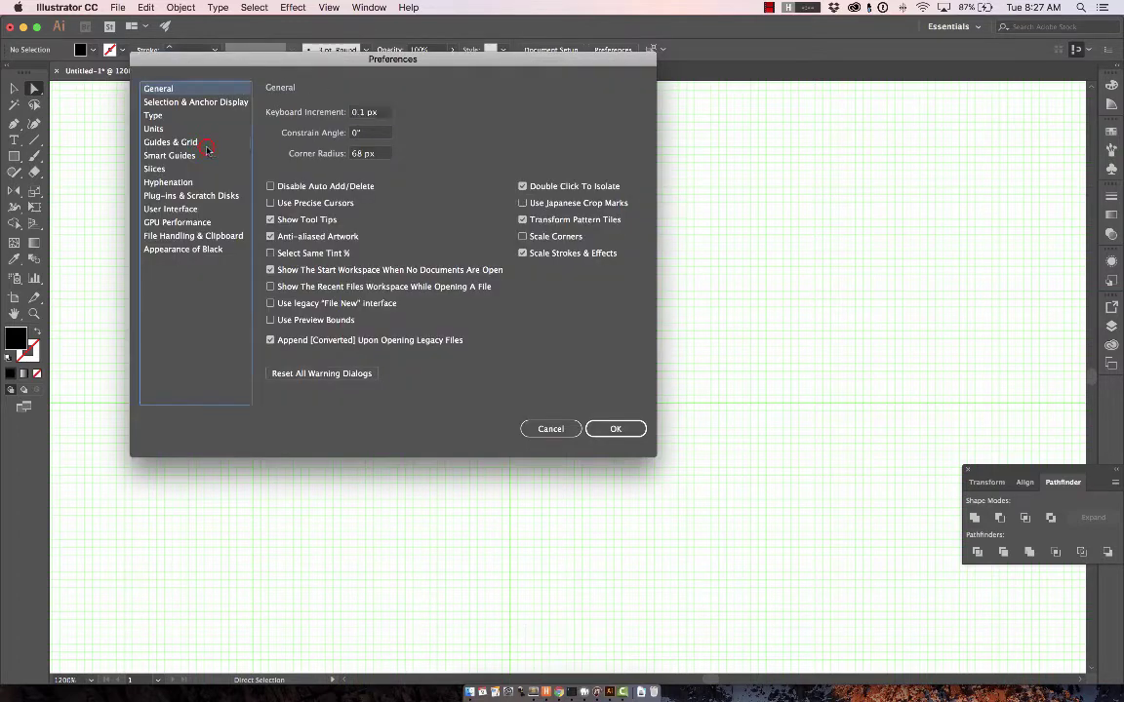
{"action": "left_click", "coordinate": [207, 147]}
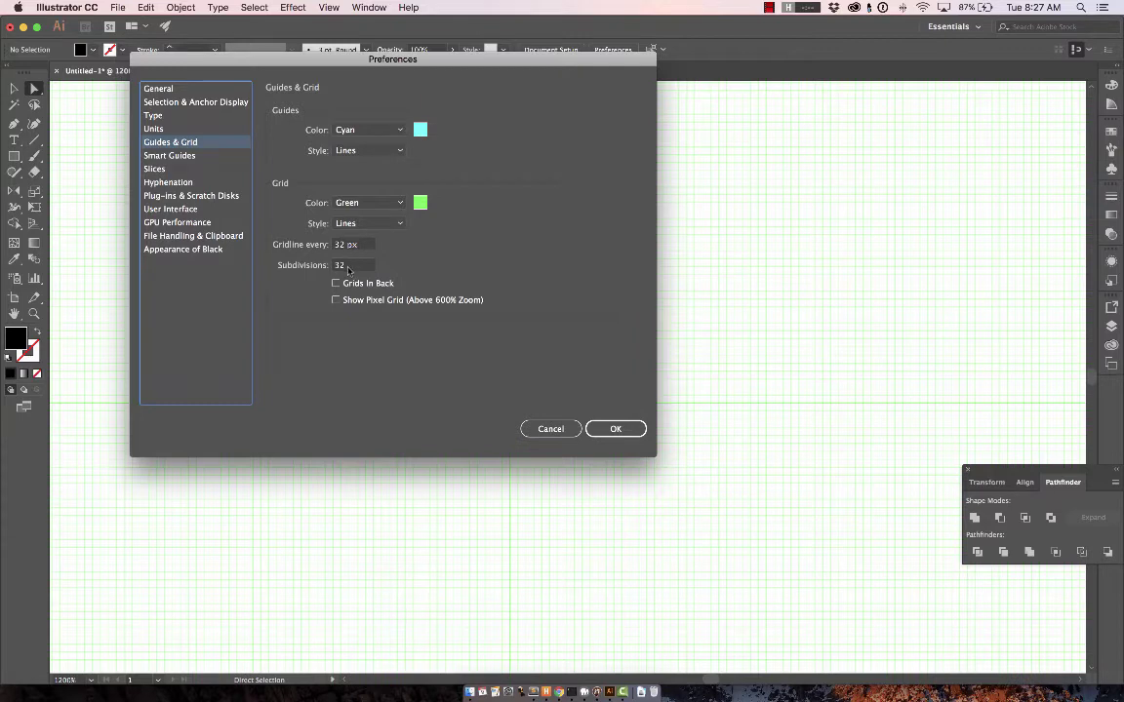
{"action": "left_click", "coordinate": [613, 429]}
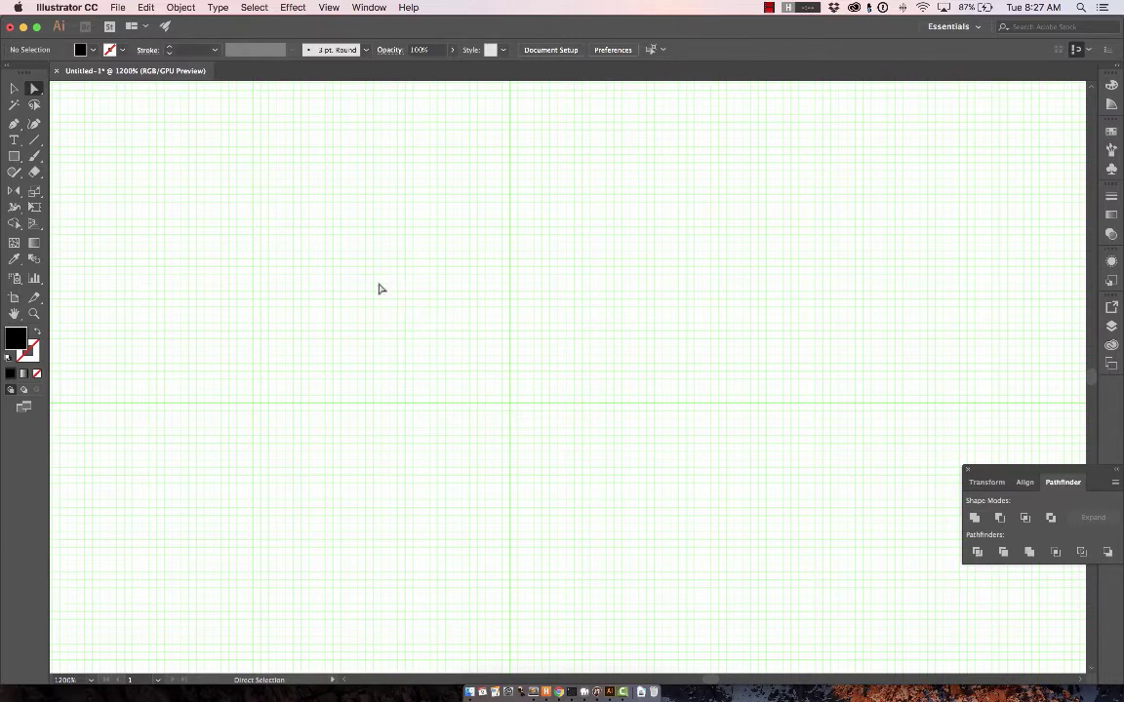
- Zoom to 2400% and draw grid-snapped left, top, bottom and right bars forming a hollow frame
{"action": "key", "text": "super+equal"}
{"action": "key", "text": "super+equal"}
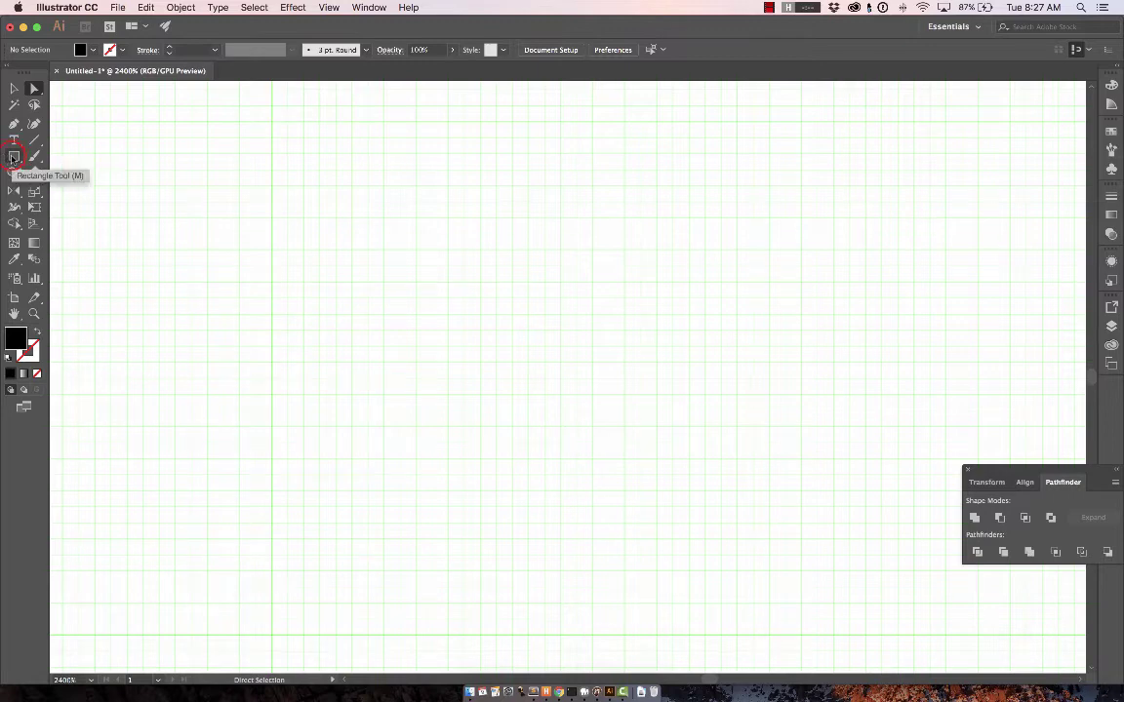
{"action": "left_click", "coordinate": [12, 157]}
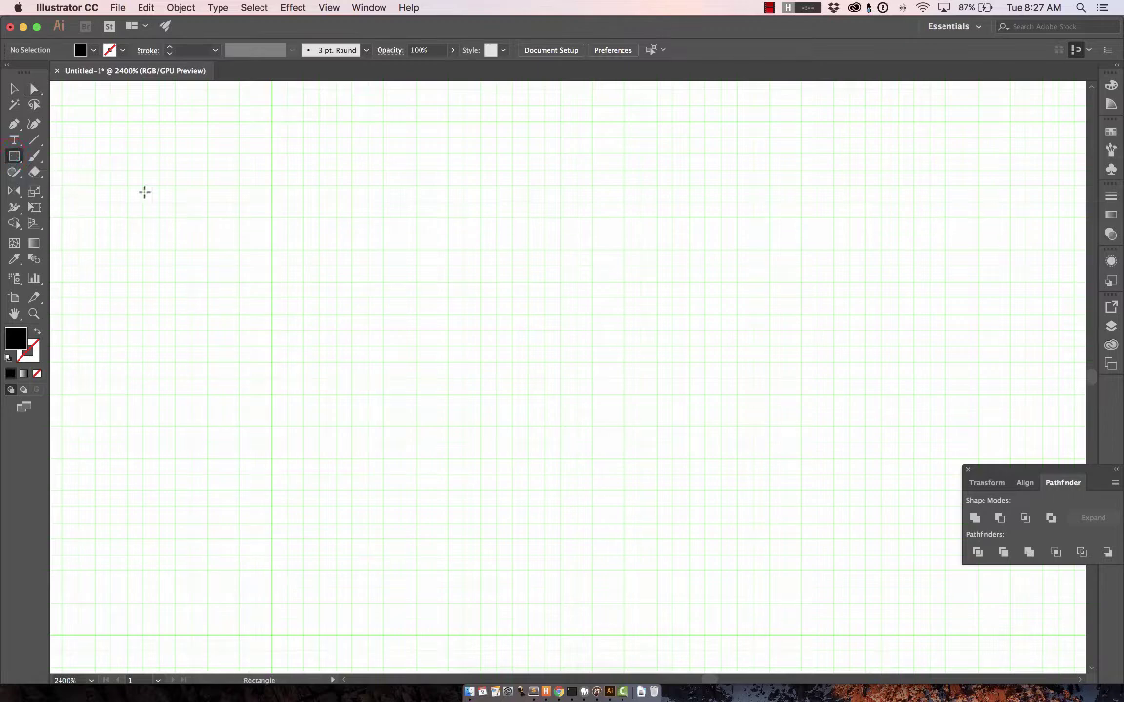
{"action": "left_click", "coordinate": [303, 235]}
{"action": "left_click_drag", "start_coordinate": [302, 235], "coordinate": [375, 497]}
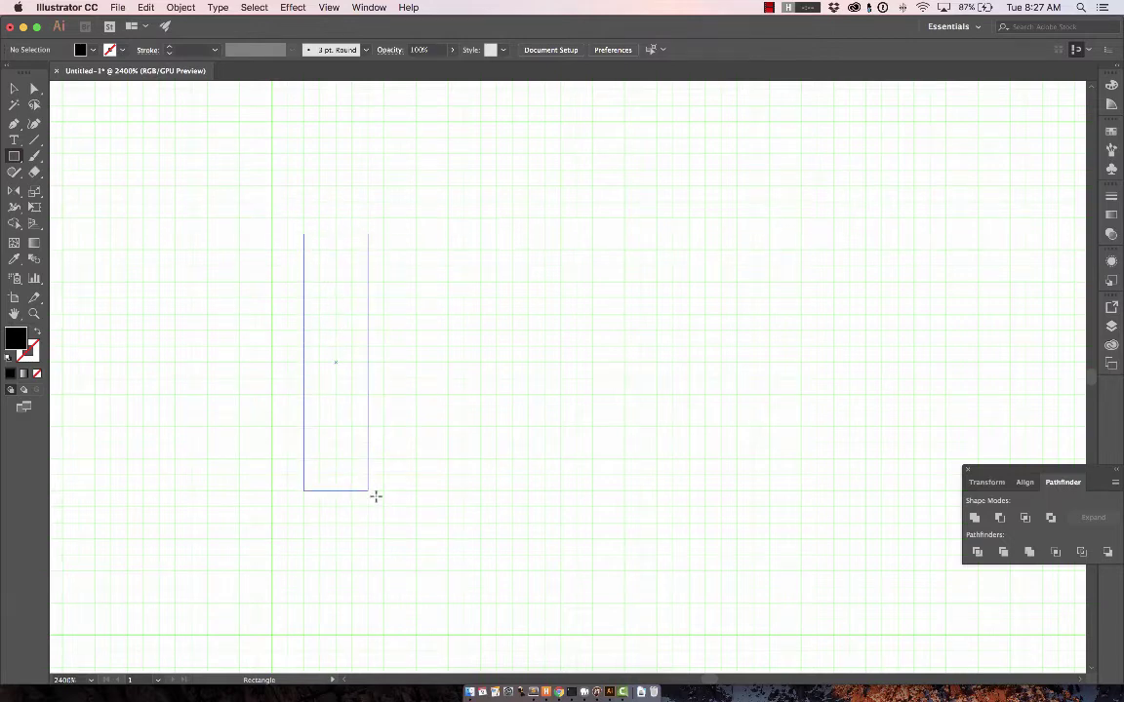
{"action": "left_click_drag", "start_coordinate": [376, 496], "coordinate": [376, 497]}
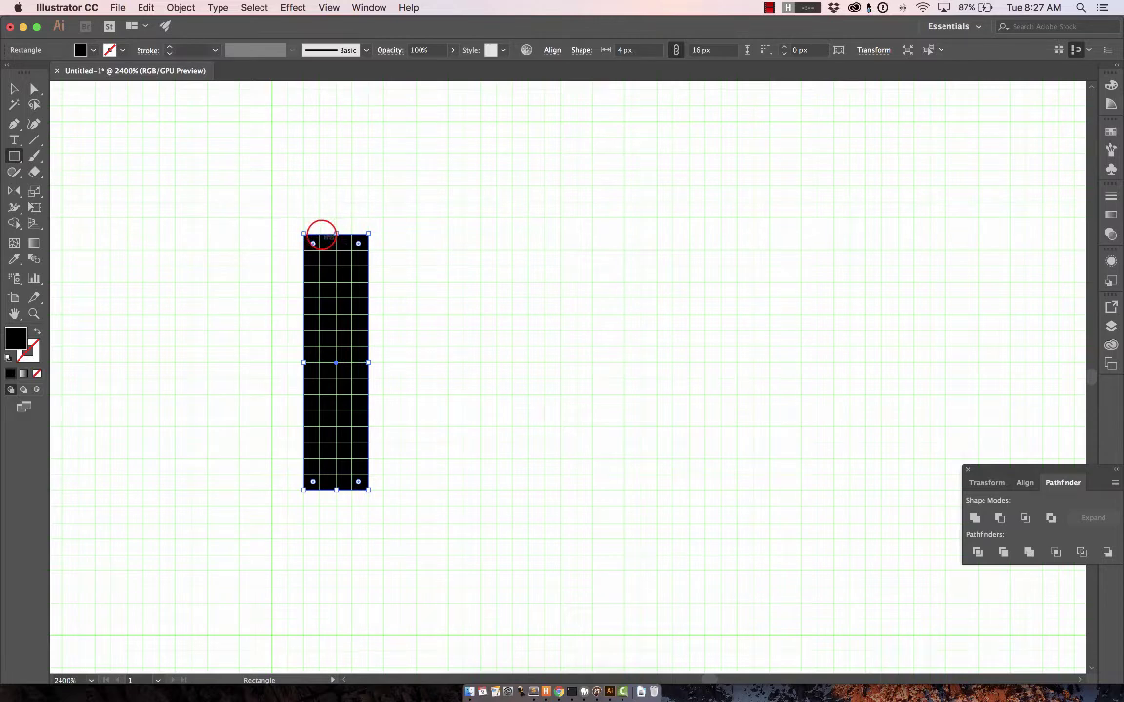
{"action": "left_click_drag", "start_coordinate": [321, 235], "coordinate": [529, 265]}
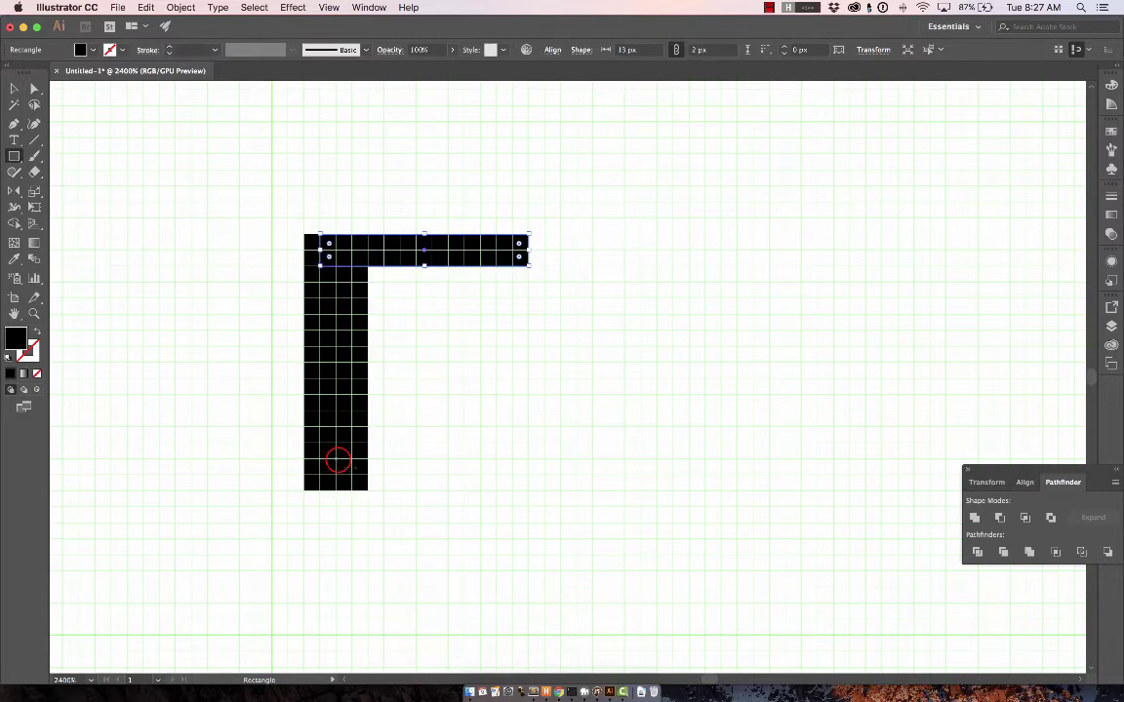
{"action": "left_click_drag", "start_coordinate": [338, 460], "coordinate": [529, 490]}
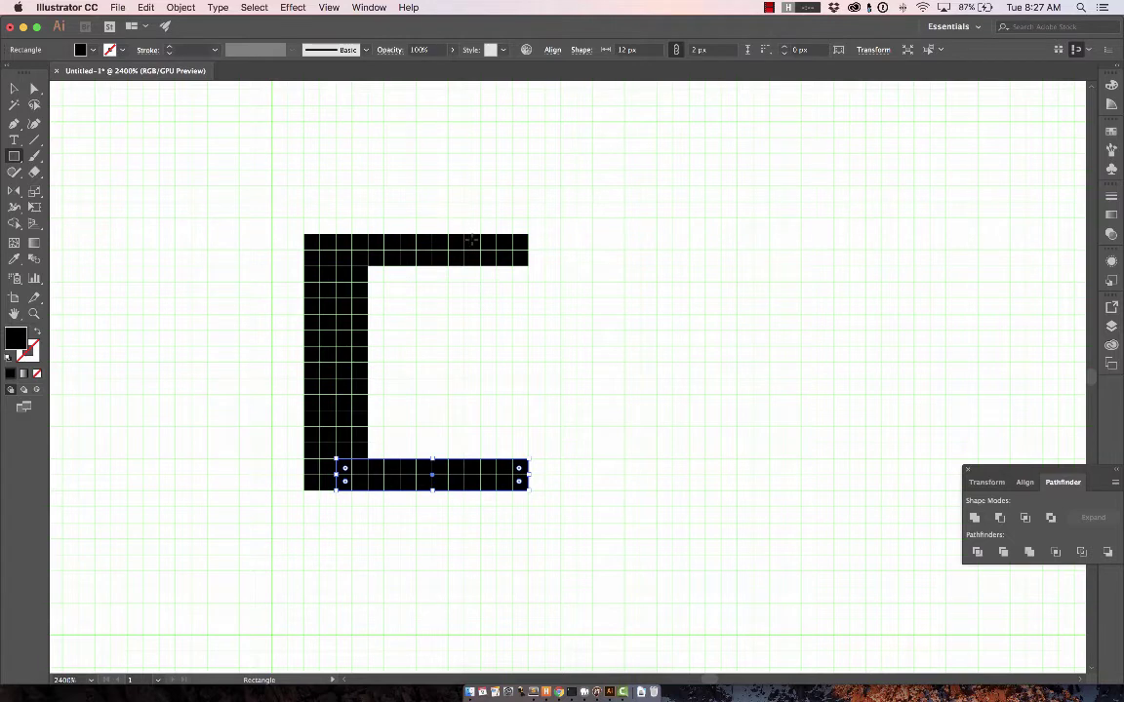
{"action": "left_click_drag", "start_coordinate": [465, 236], "coordinate": [529, 491]}
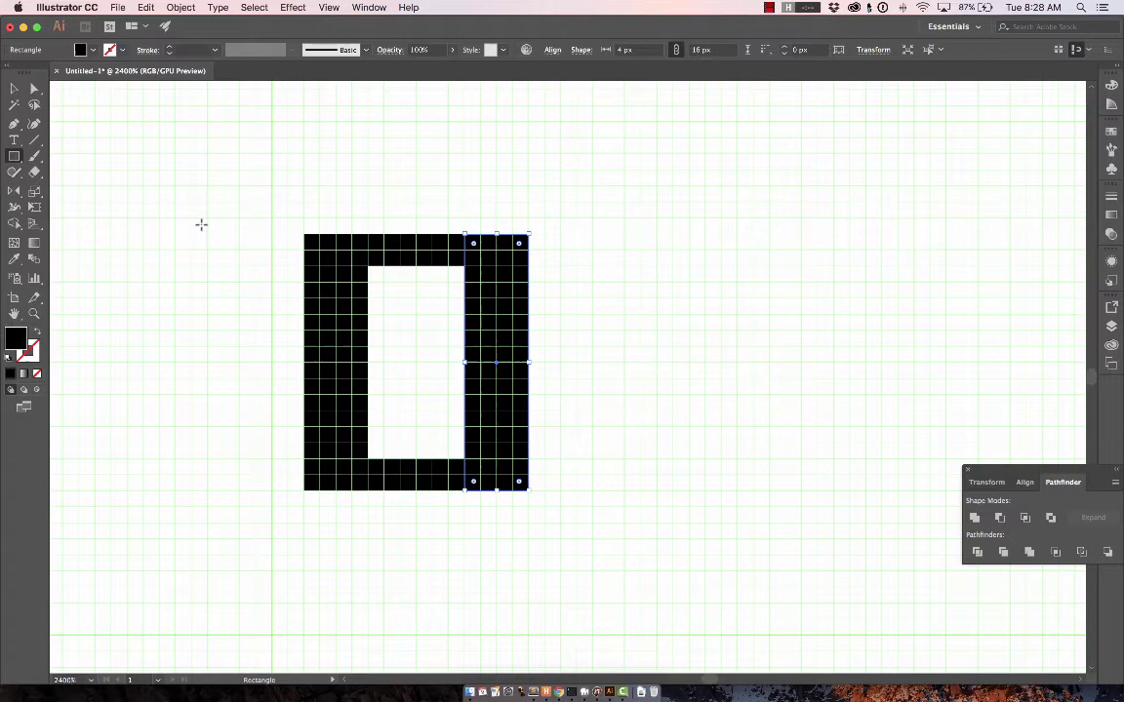
{"action": "left_click", "coordinate": [13, 89]}
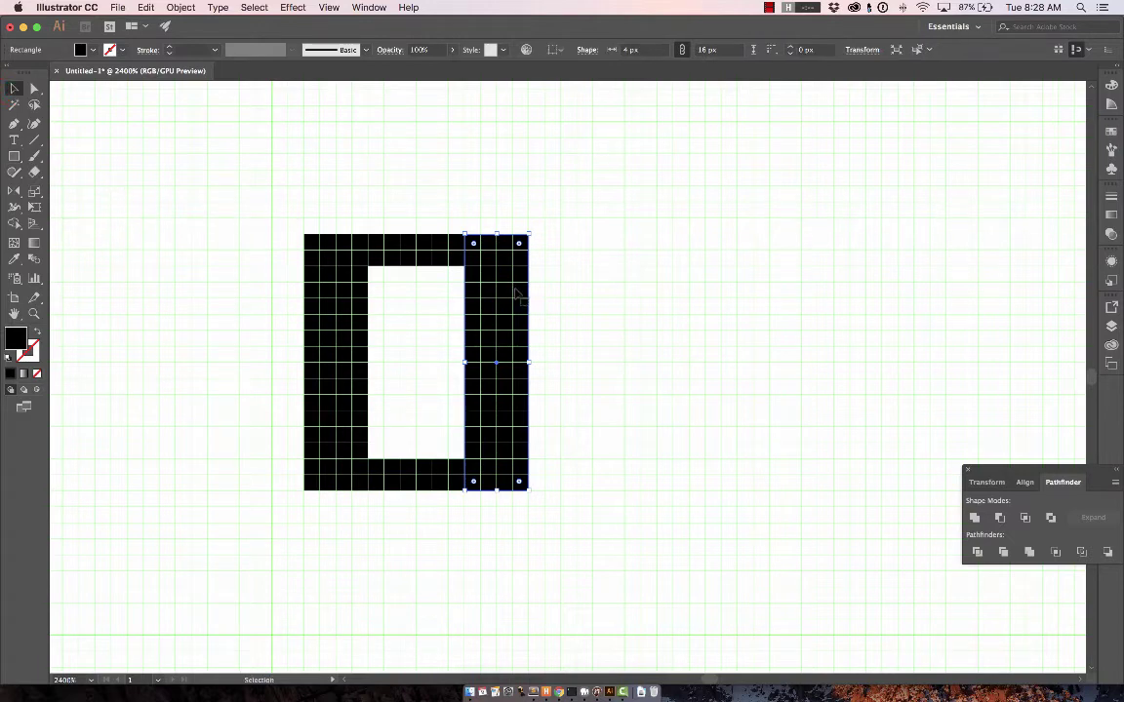
- Lower the frame's top bar to shorten the bowl
{"action": "left_click", "coordinate": [433, 254]}
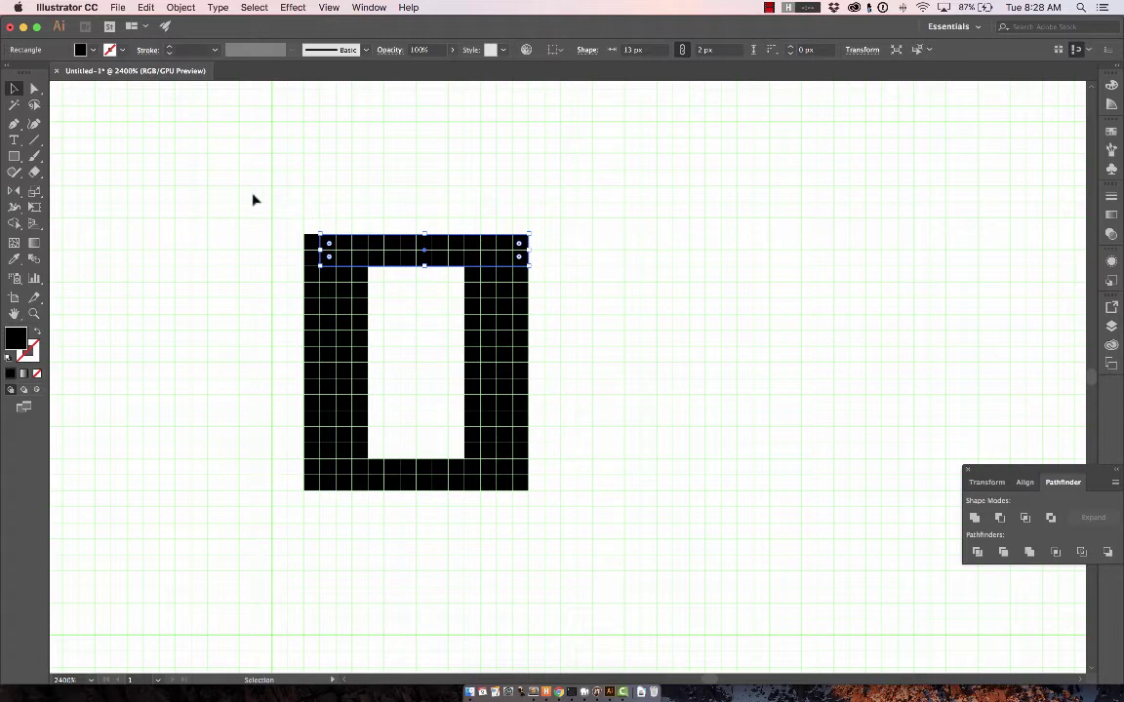
{"action": "left_click", "coordinate": [34, 89]}
{"action": "left_click_drag", "start_coordinate": [280, 200], "coordinate": [647, 320]}
{"action": "left_click_drag", "start_coordinate": [531, 241], "coordinate": [532, 332]}
{"action": "left_click", "coordinate": [584, 329]}
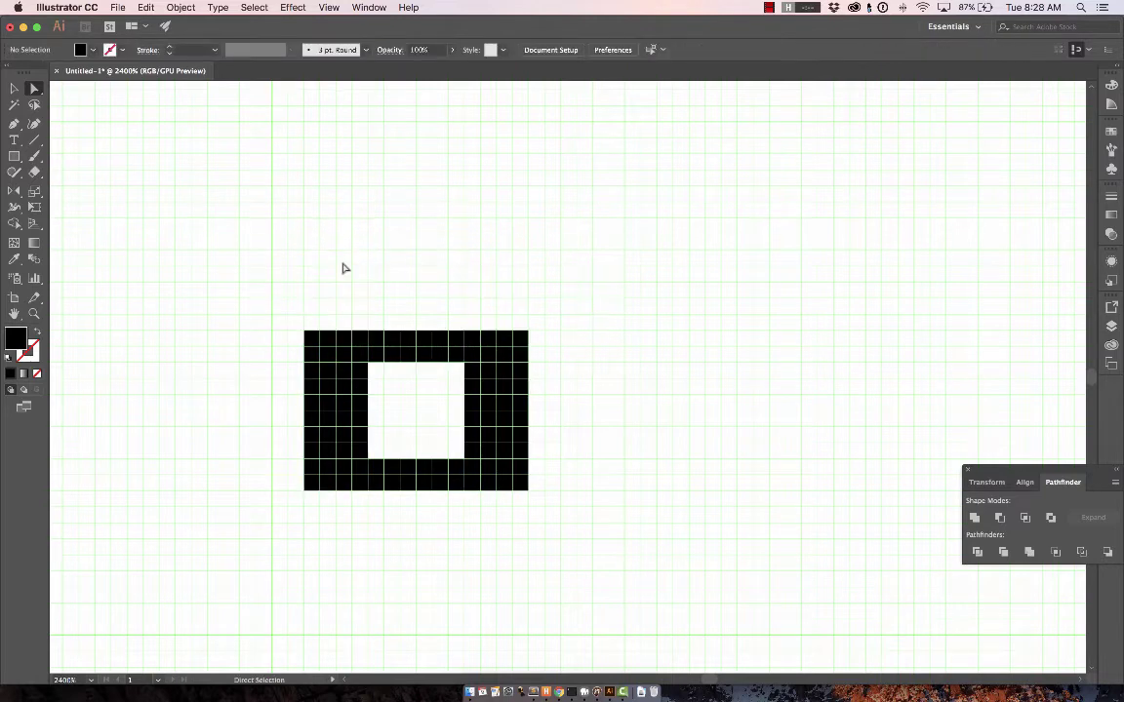
- Draw a new horizontal bar above the frame and raise it one grid row
{"action": "key", "text": "m"}
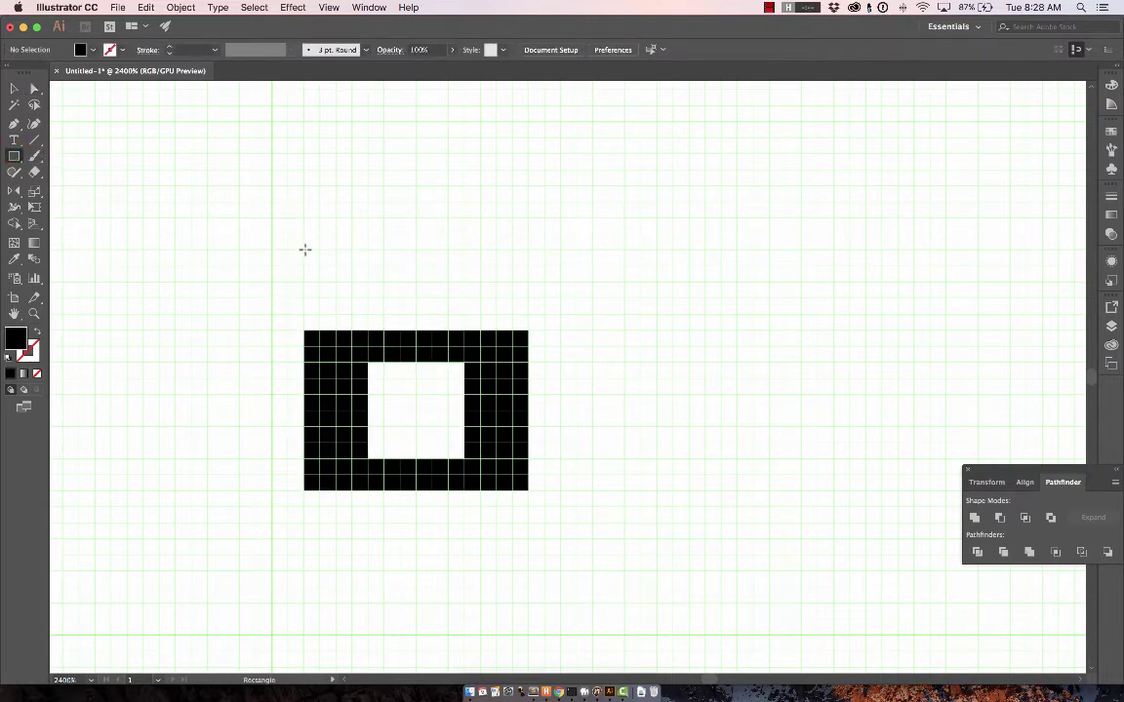
{"action": "left_click", "coordinate": [304, 297]}
{"action": "left_click_drag", "start_coordinate": [304, 297], "coordinate": [525, 264]}
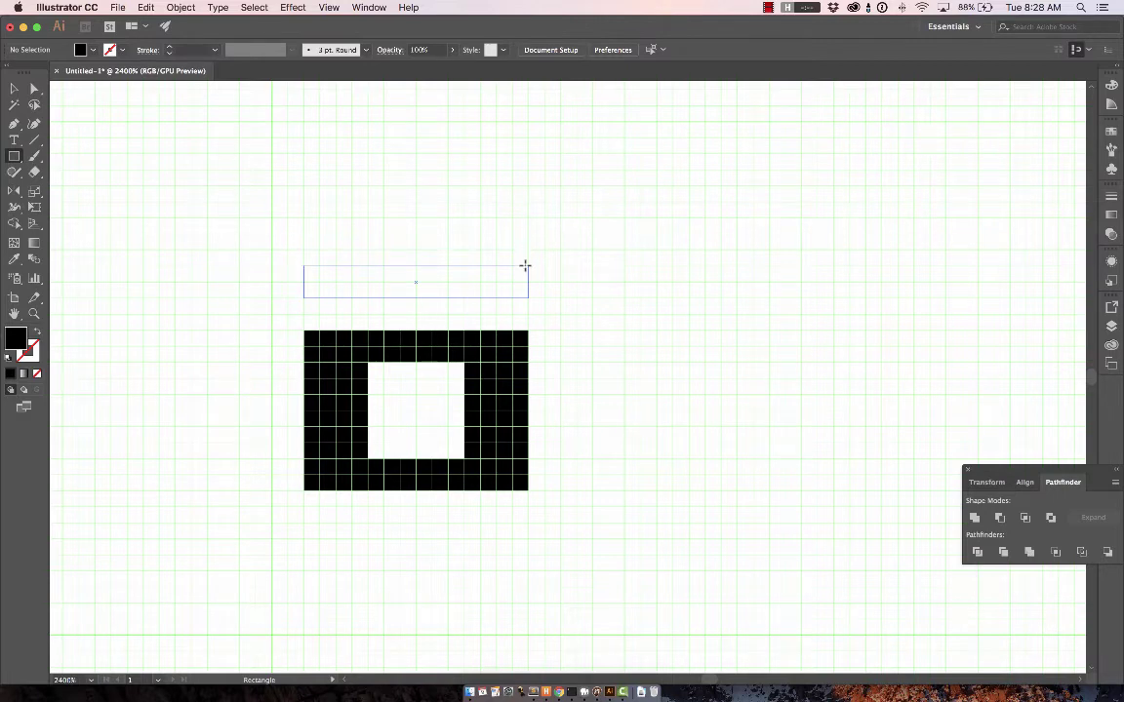
{"action": "left_click_drag", "start_coordinate": [525, 265], "coordinate": [527, 266]}
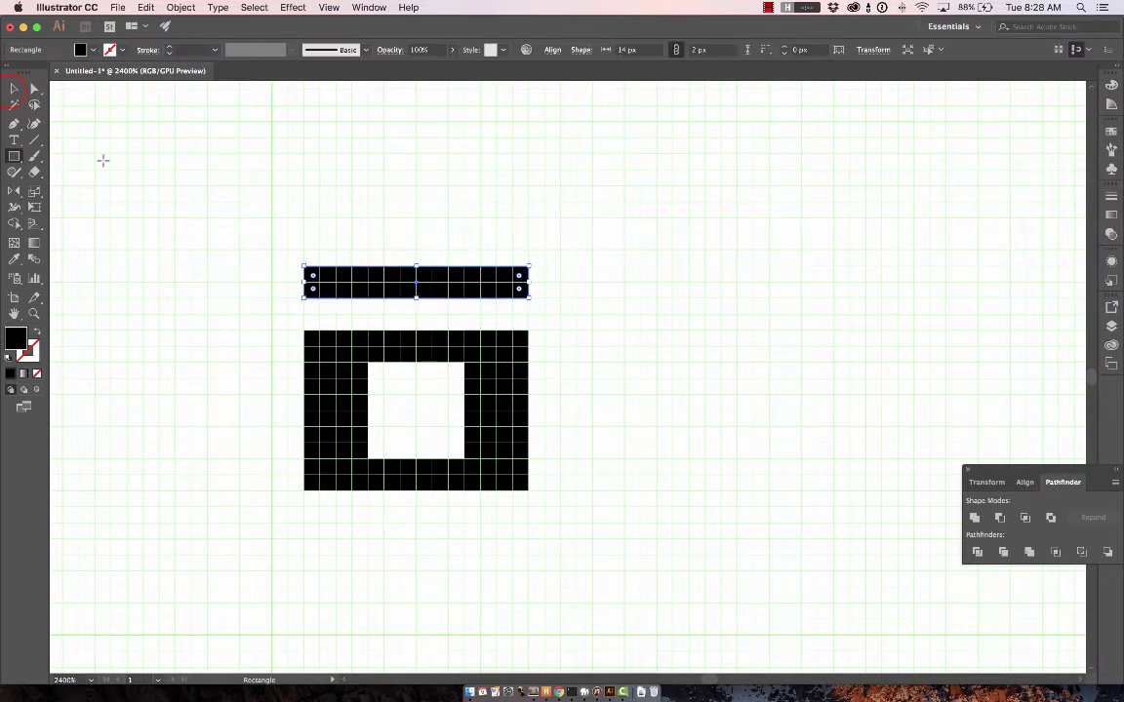
{"action": "left_click", "coordinate": [15, 87]}
{"action": "left_click", "coordinate": [351, 282]}
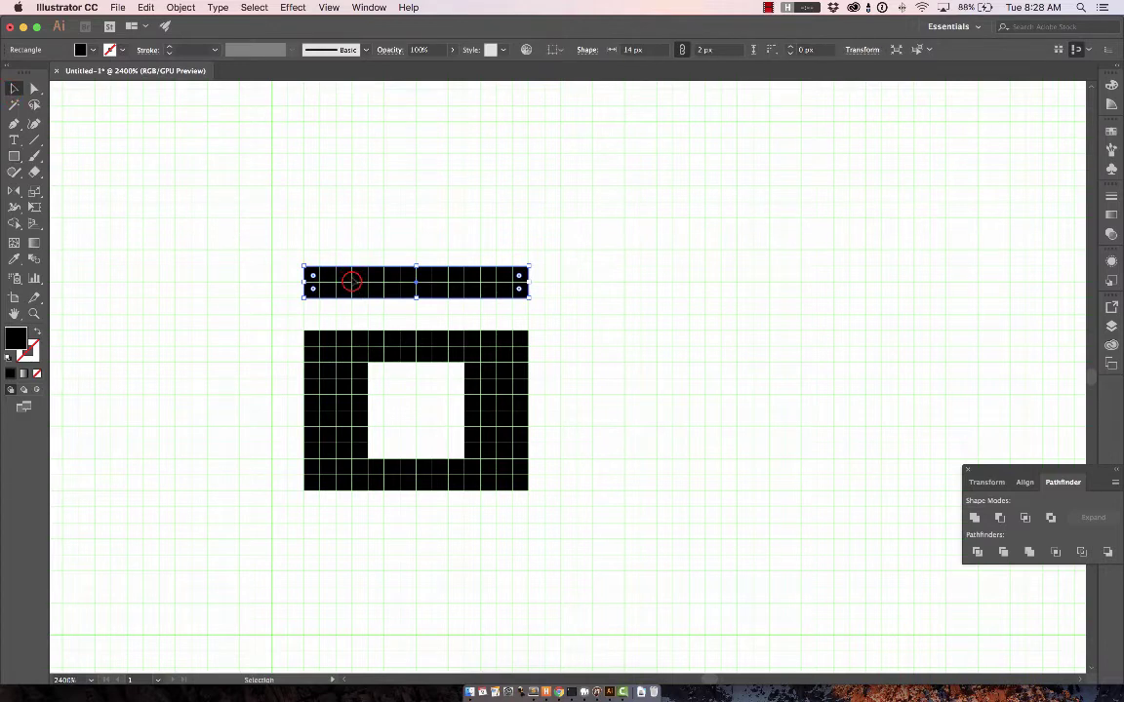
{"action": "left_click_drag", "start_coordinate": [315, 277], "coordinate": [314, 261]}
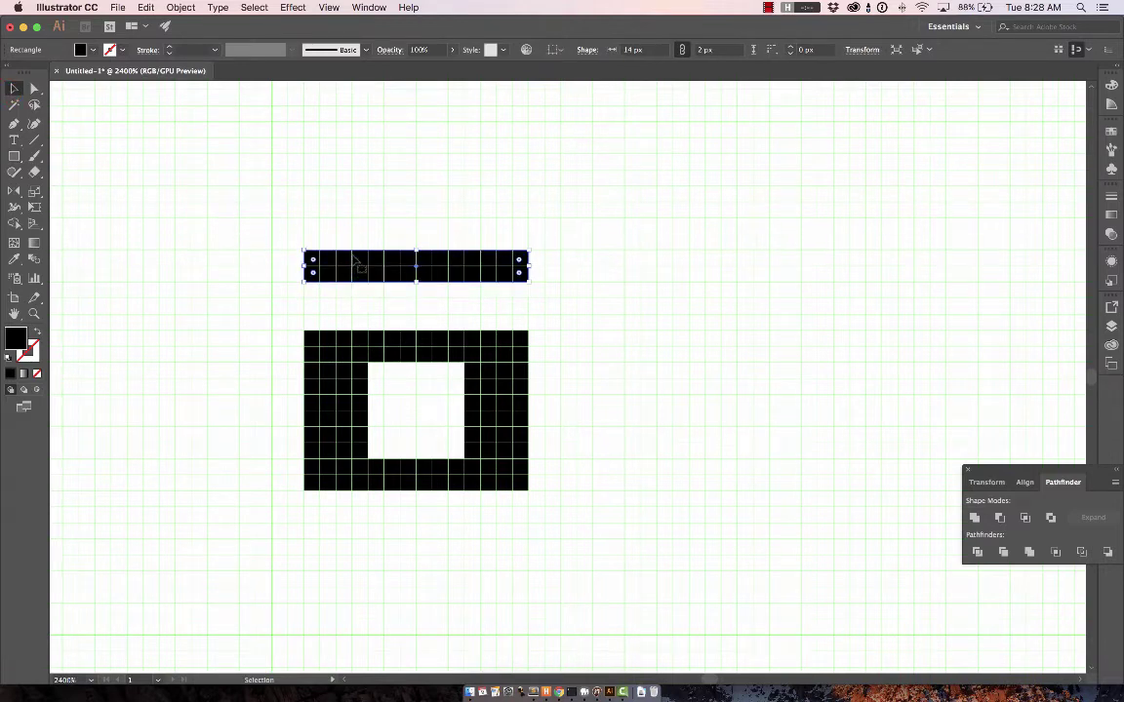
- Stretch the bowl's right column up to meet the new top bar
{"action": "left_click", "coordinate": [494, 381]}
{"action": "left_click_drag", "start_coordinate": [495, 331], "coordinate": [503, 251]}
{"action": "left_click", "coordinate": [435, 219]}
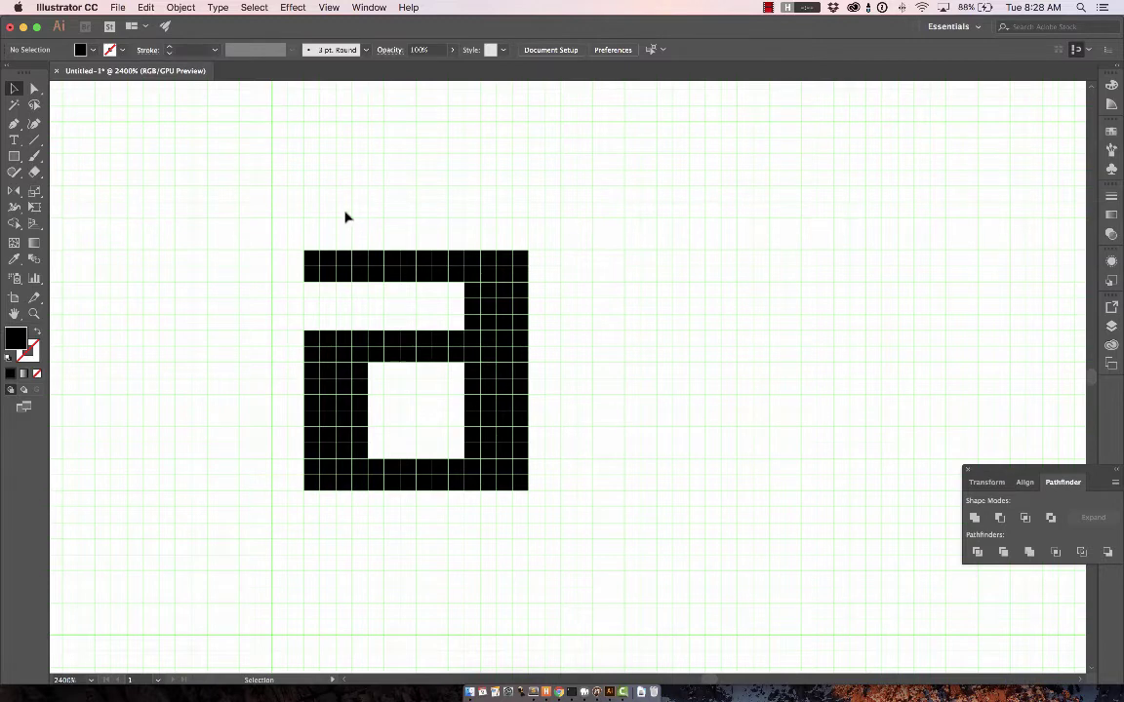
- Unite all the bars in Pathfinder, then drag a live-corner widget to round every corner
{"action": "left_click_drag", "start_coordinate": [276, 215], "coordinate": [572, 524]}
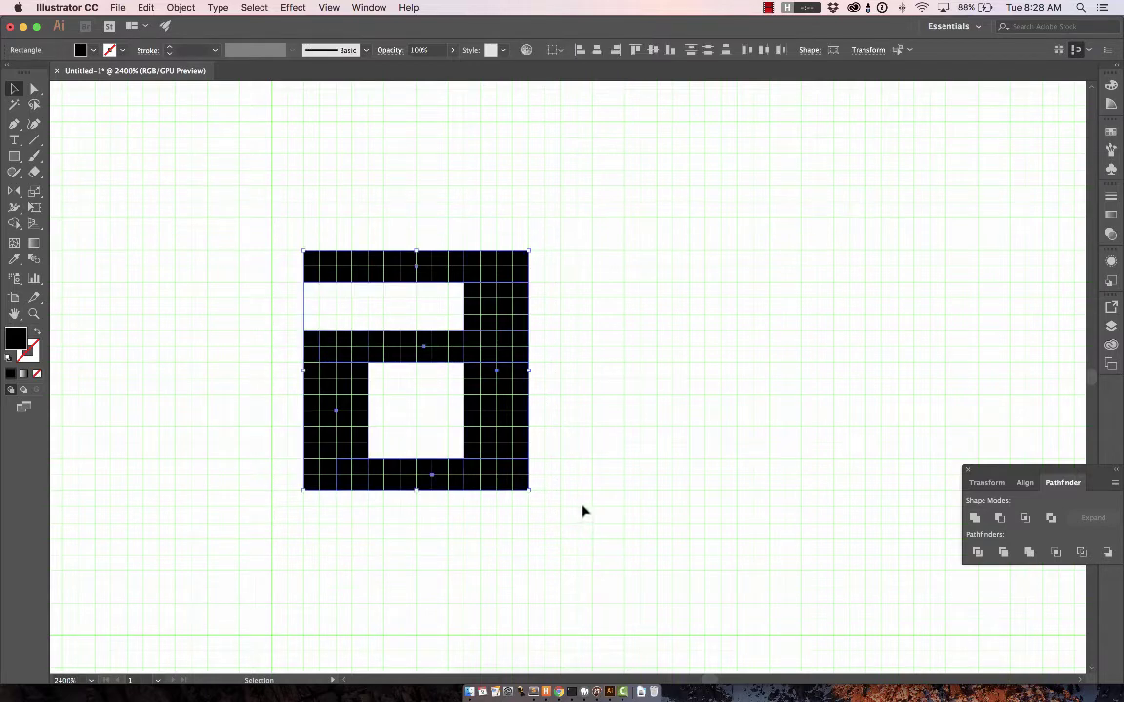
{"action": "left_click", "coordinate": [974, 518]}
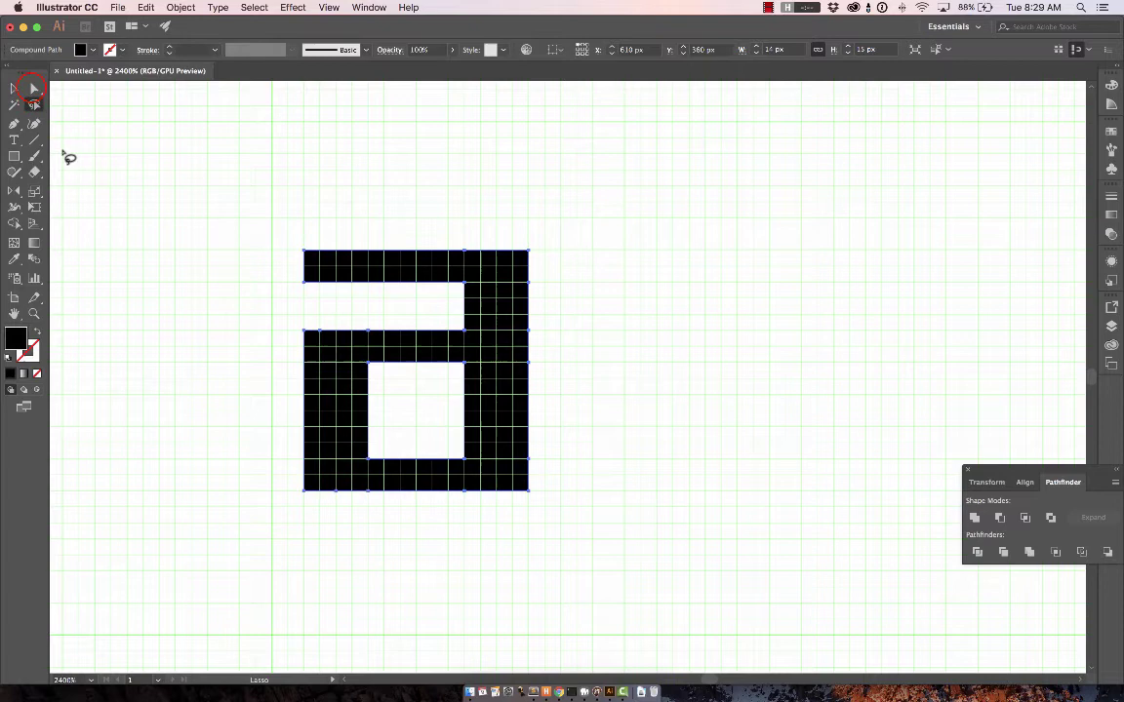
{"action": "left_click", "coordinate": [33, 88]}
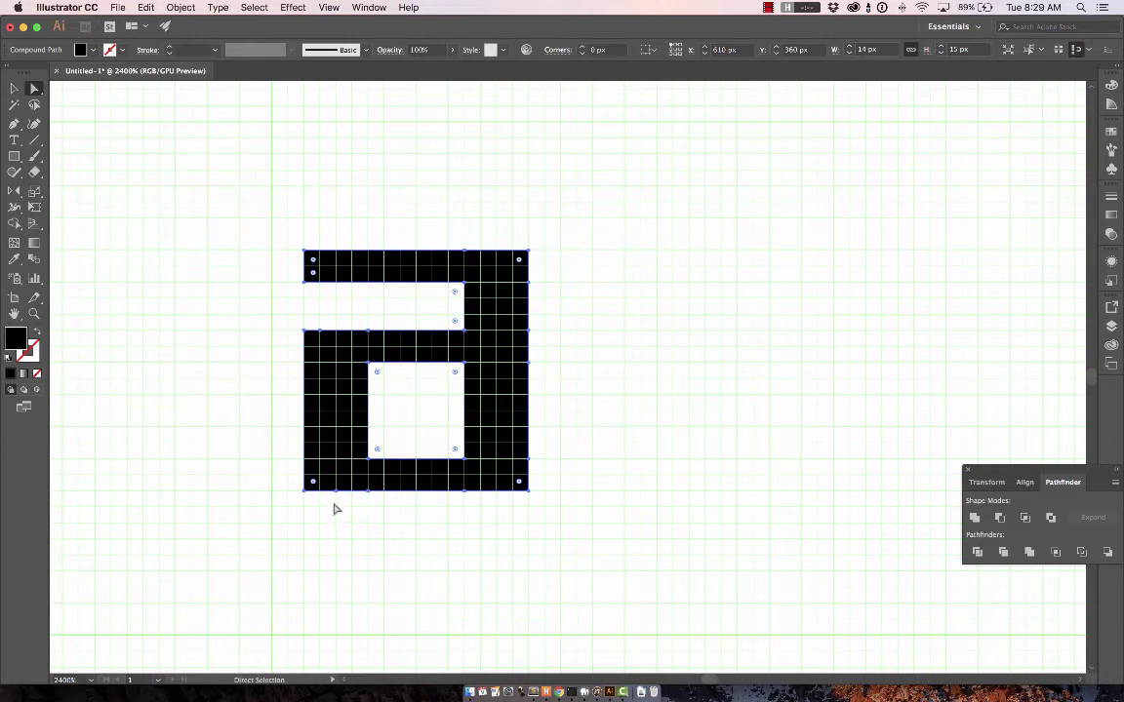
{"action": "left_click", "coordinate": [312, 479]}
{"action": "left_click_drag", "start_coordinate": [313, 481], "coordinate": [394, 419]}
{"action": "left_click", "coordinate": [669, 341]}
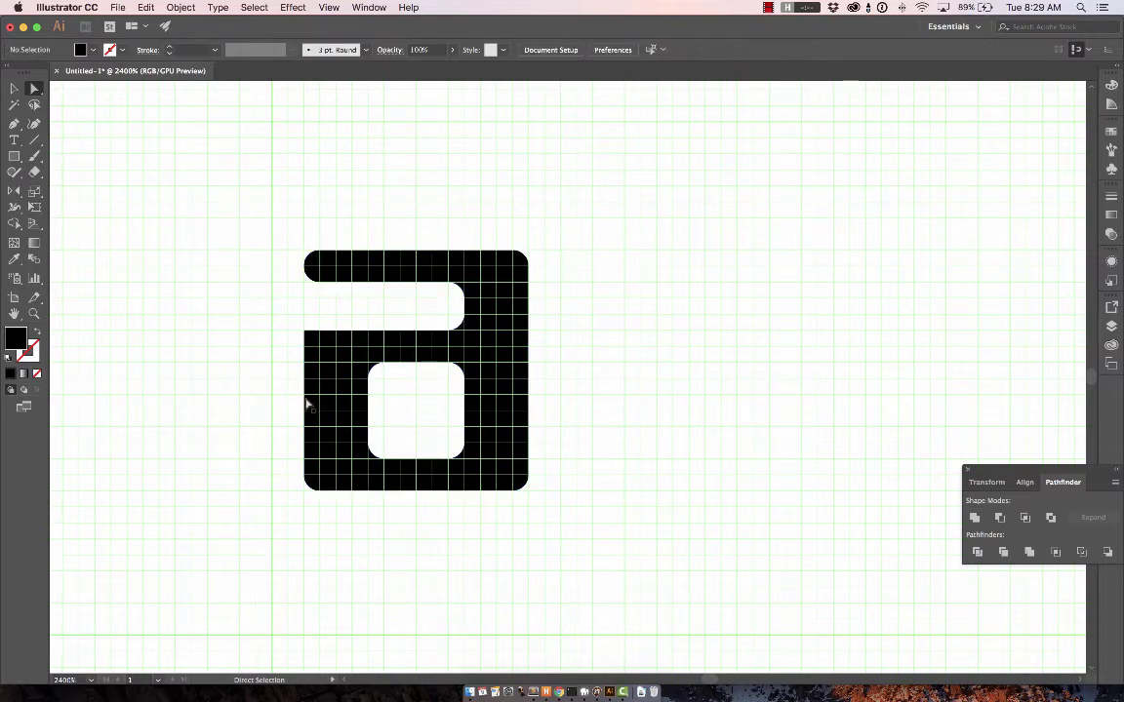
- Undo the corner rounding and add and remove anchor points along the right edge
{"action": "key", "text": "super+z"}
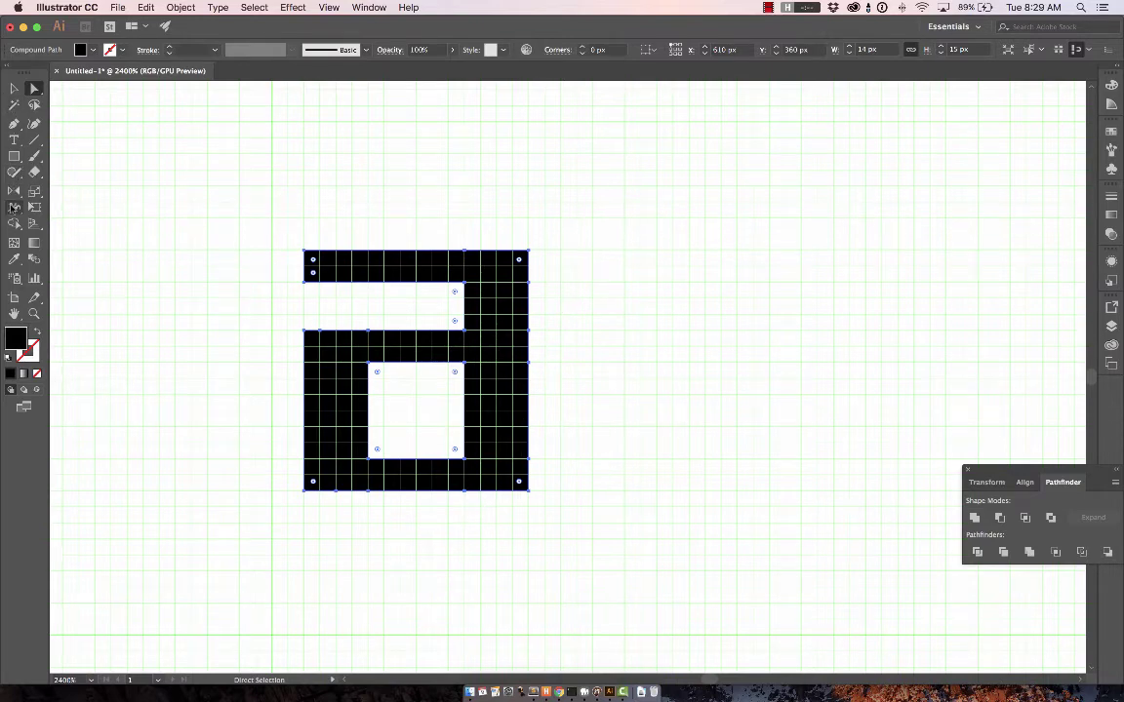
{"action": "left_click", "coordinate": [13, 124]}
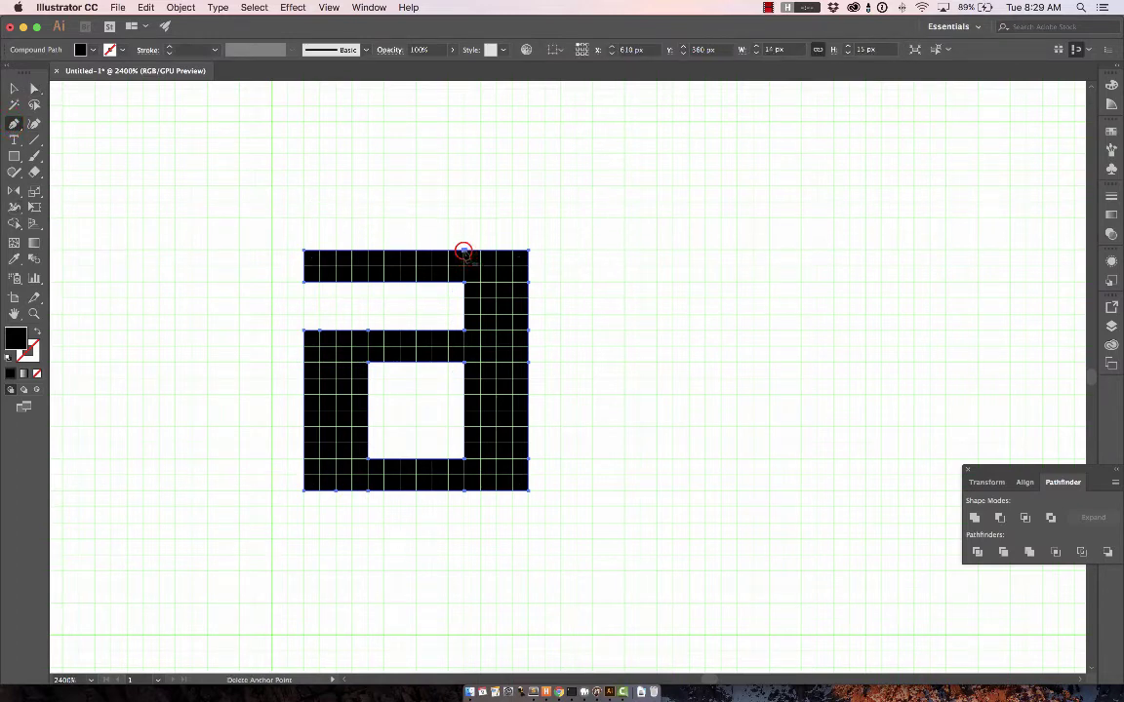
{"action": "key", "text": "plus"}
{"action": "left_click", "coordinate": [527, 282]}
{"action": "left_click", "coordinate": [526, 330]}
{"action": "key", "text": "minus"}
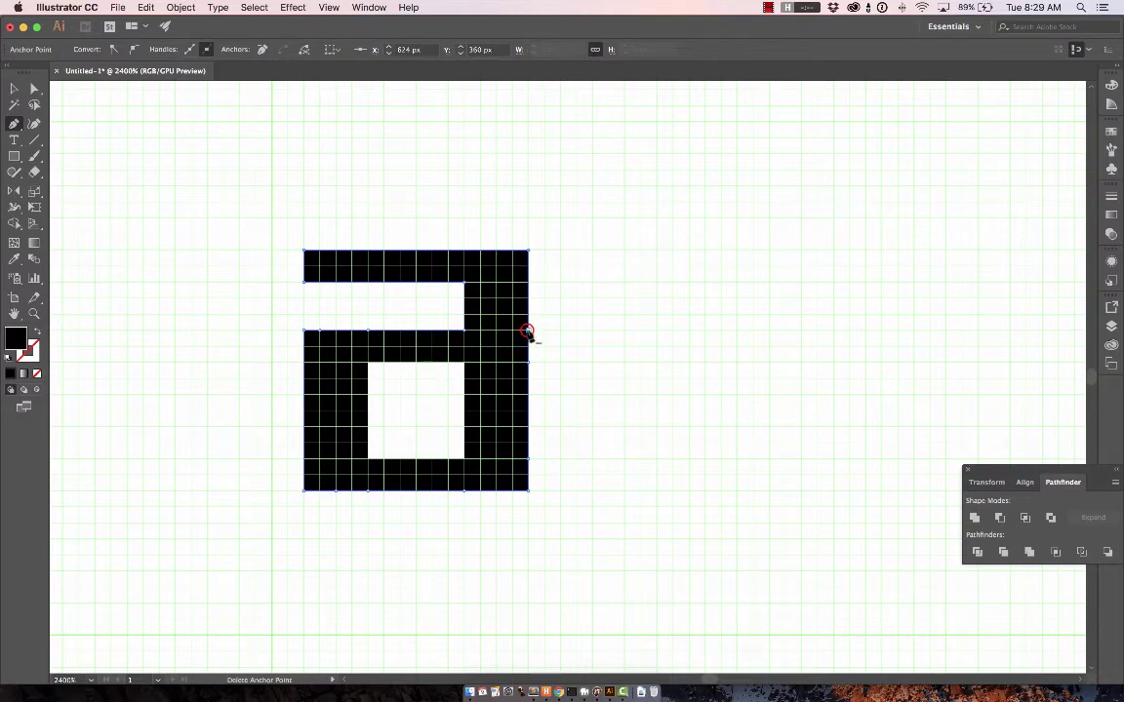
{"action": "left_click", "coordinate": [527, 360]}
{"action": "left_click", "coordinate": [526, 460]}
- Remove the surplus anchors on the bottom, left and inner edges of the 'a'
{"action": "left_click", "coordinate": [463, 488]}
{"action": "left_click", "coordinate": [462, 490]}
{"action": "left_click", "coordinate": [368, 490]}
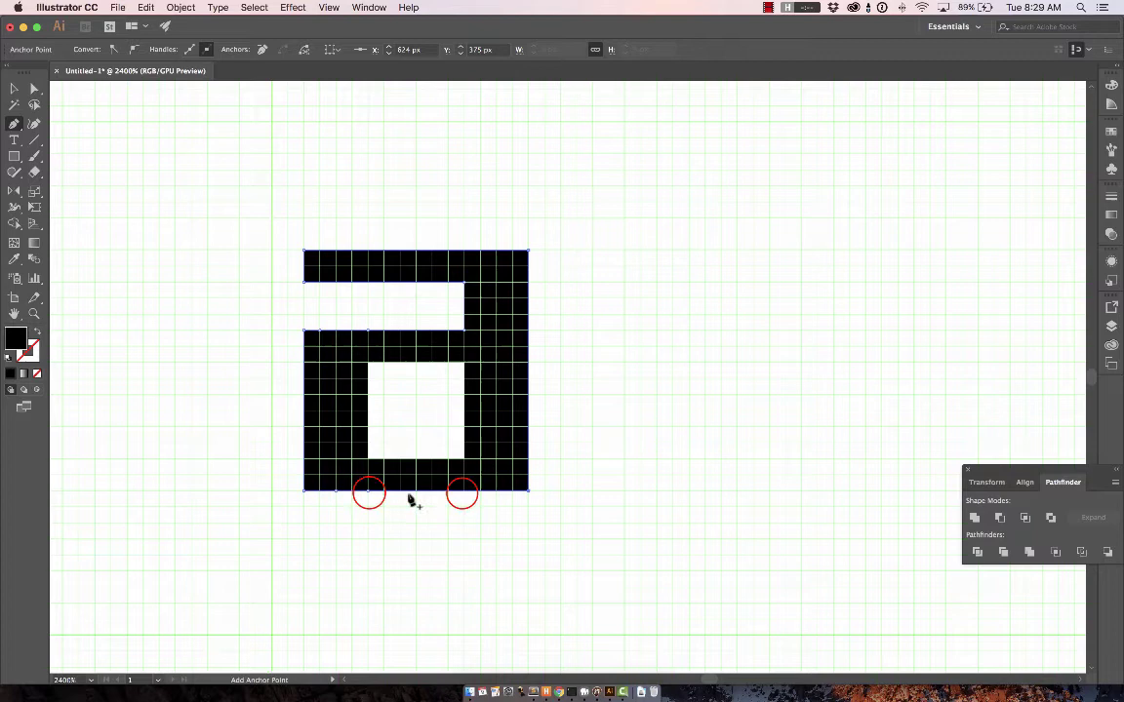
{"action": "left_click", "coordinate": [334, 490]}
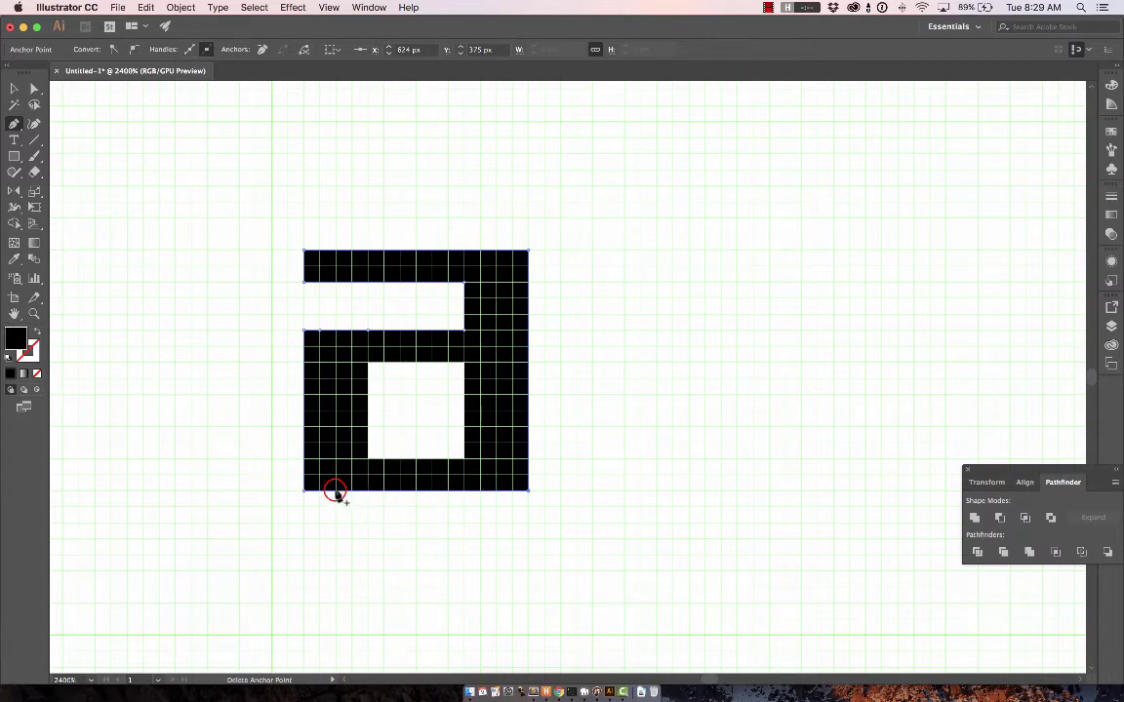
{"action": "left_click", "coordinate": [317, 331]}
{"action": "left_click", "coordinate": [369, 330]}
- Round the bottom-left corner, the bowl's outer top-left corner and the counter's inner top-left corner
{"action": "left_click", "coordinate": [32, 88]}
{"action": "left_click", "coordinate": [145, 136]}
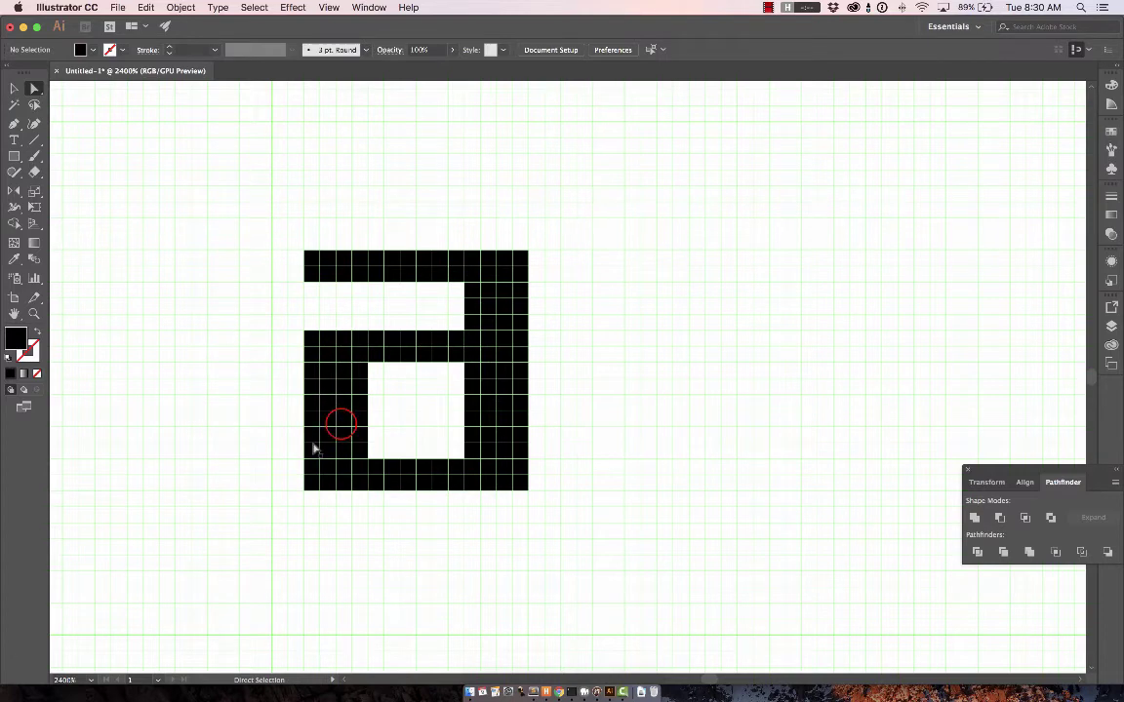
{"action": "left_click", "coordinate": [340, 424]}
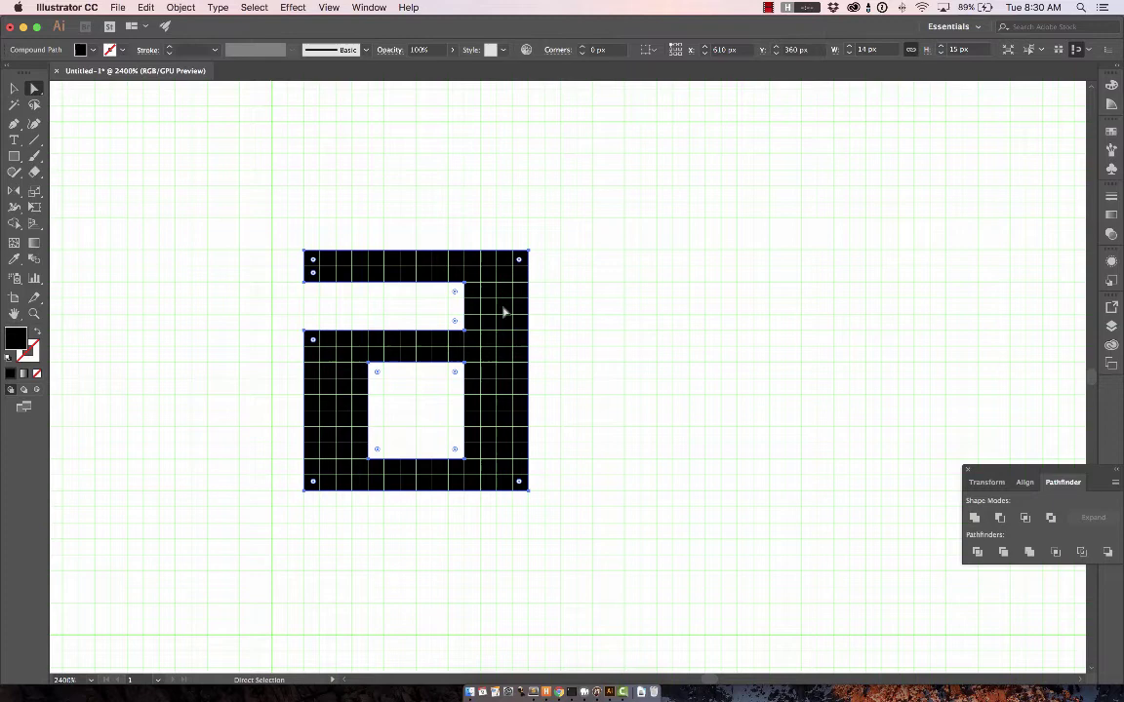
{"action": "left_click", "coordinate": [462, 296]}
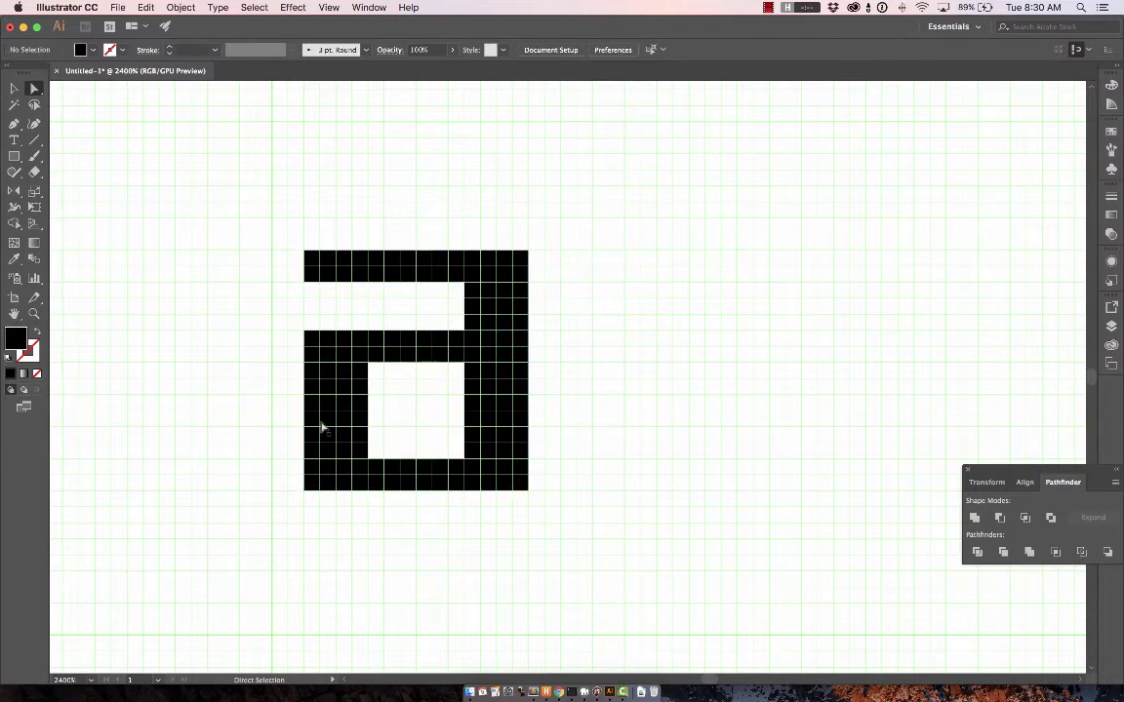
{"action": "left_click", "coordinate": [306, 492]}
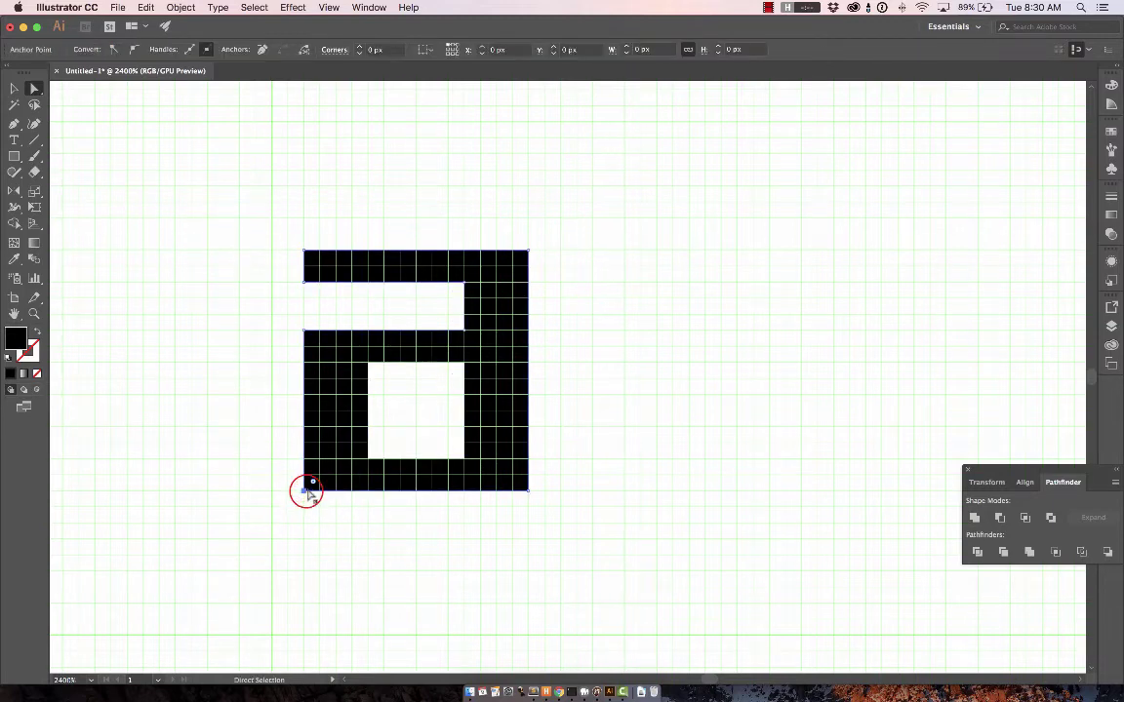
{"action": "left_click_drag", "start_coordinate": [312, 483], "coordinate": [370, 433]}
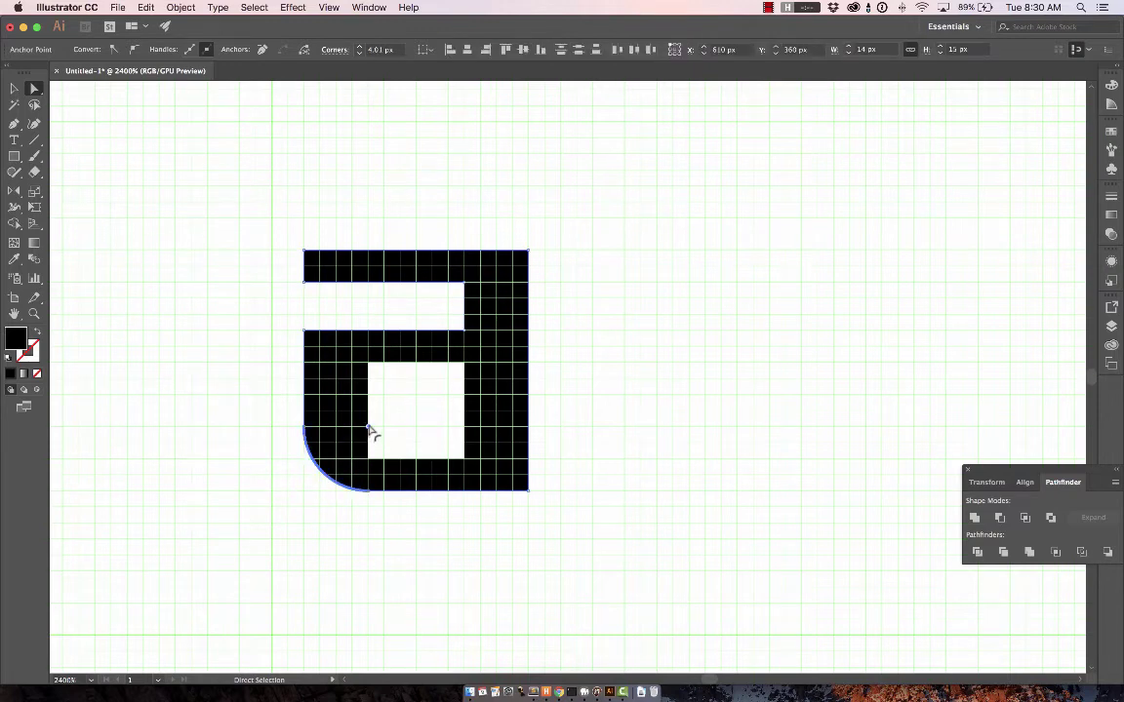
{"action": "left_click", "coordinate": [311, 338]}
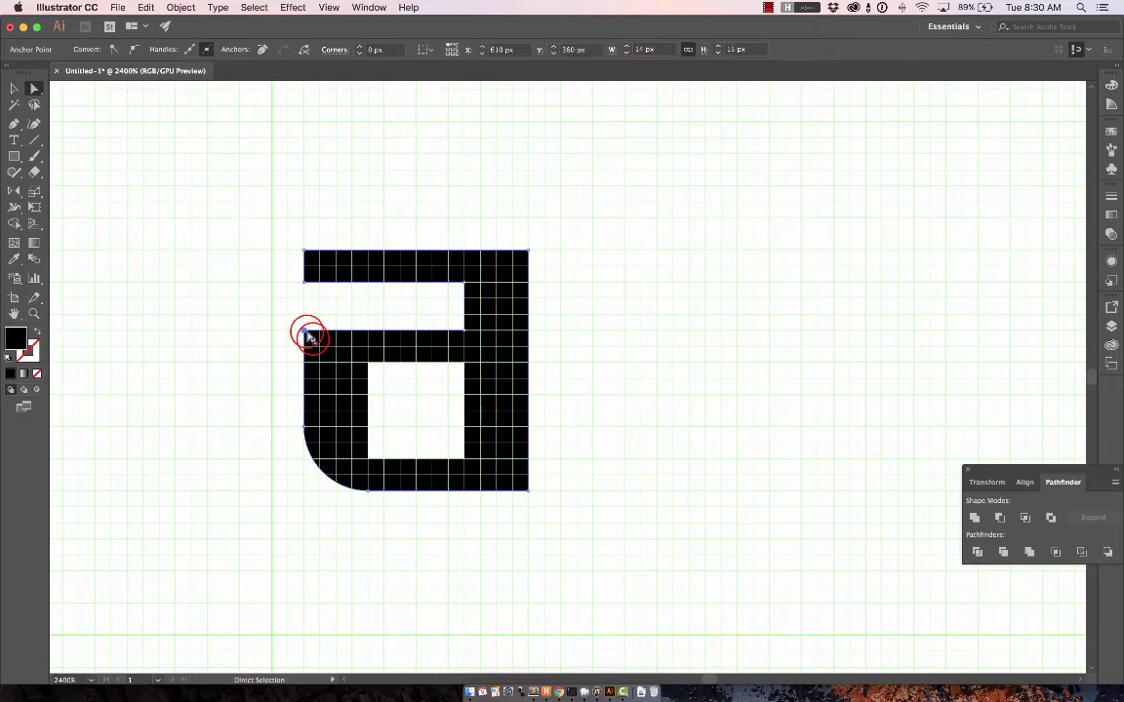
{"action": "left_click_drag", "start_coordinate": [312, 338], "coordinate": [391, 398]}
{"action": "left_click", "coordinate": [371, 367]}
- Round the counter's inner bottom-left, the top-right shoulder, the corner beneath it, and the arm's underside
{"action": "left_click", "coordinate": [370, 457]}
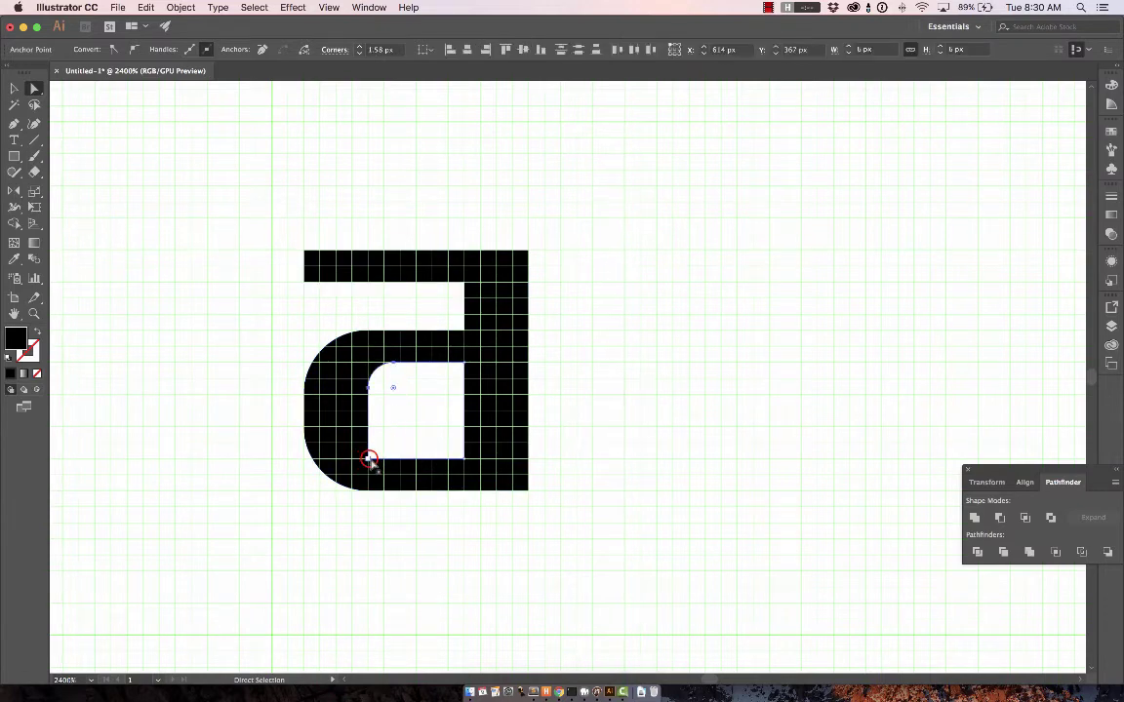
{"action": "left_click", "coordinate": [374, 450]}
{"action": "left_click_drag", "start_coordinate": [373, 450], "coordinate": [401, 433]}
{"action": "left_click", "coordinate": [527, 252]}
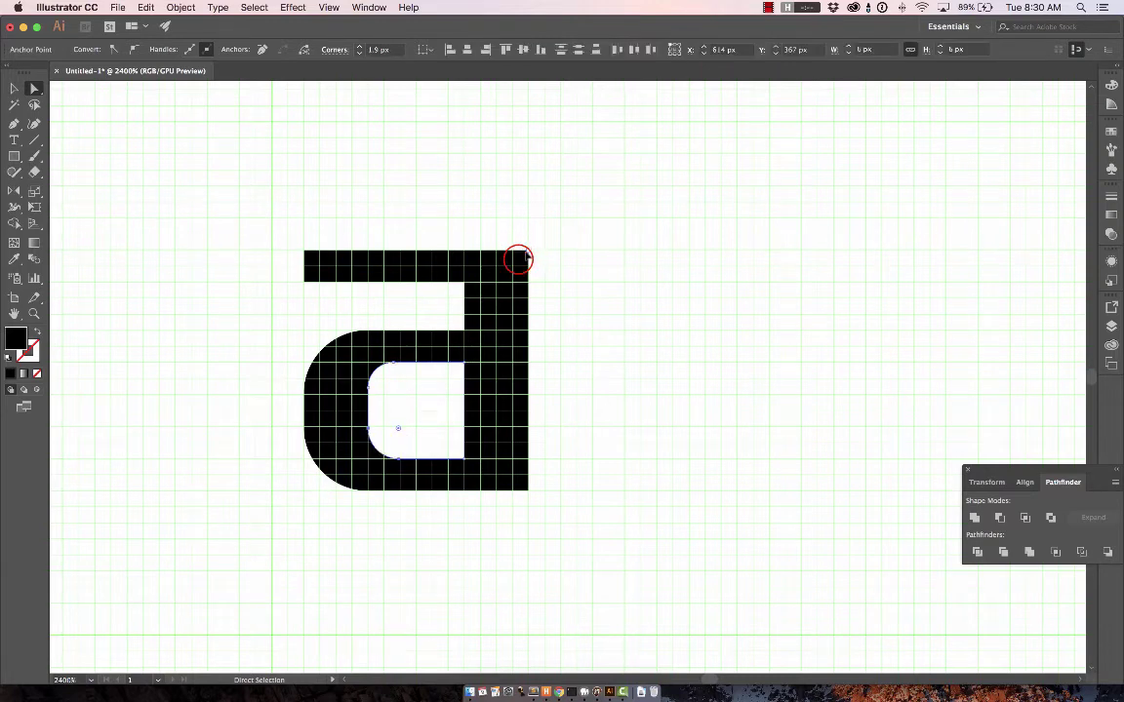
{"action": "left_click_drag", "start_coordinate": [519, 261], "coordinate": [451, 333]}
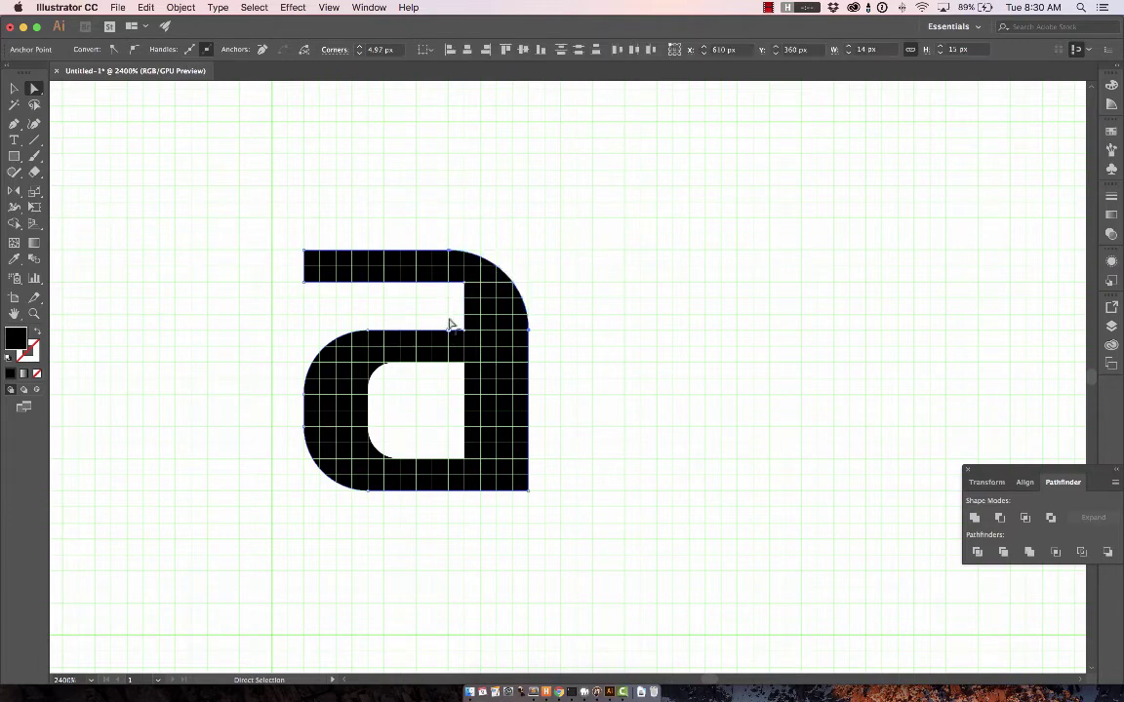
{"action": "left_click", "coordinate": [459, 284]}
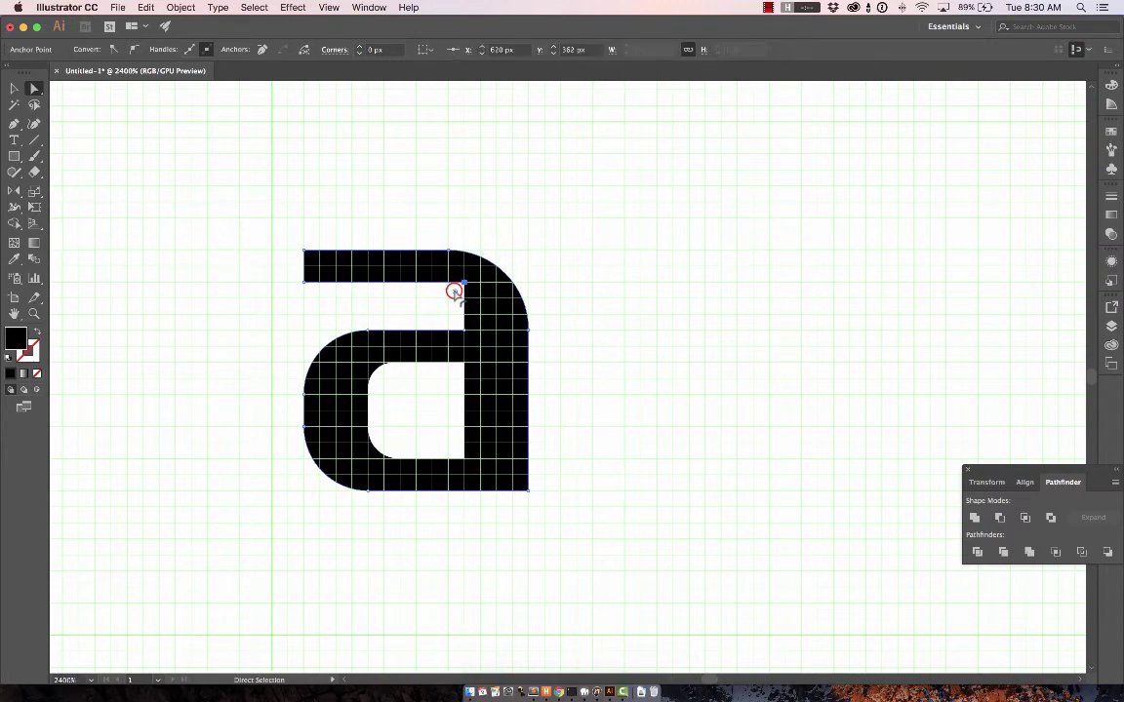
{"action": "left_click_drag", "start_coordinate": [461, 291], "coordinate": [432, 319]}
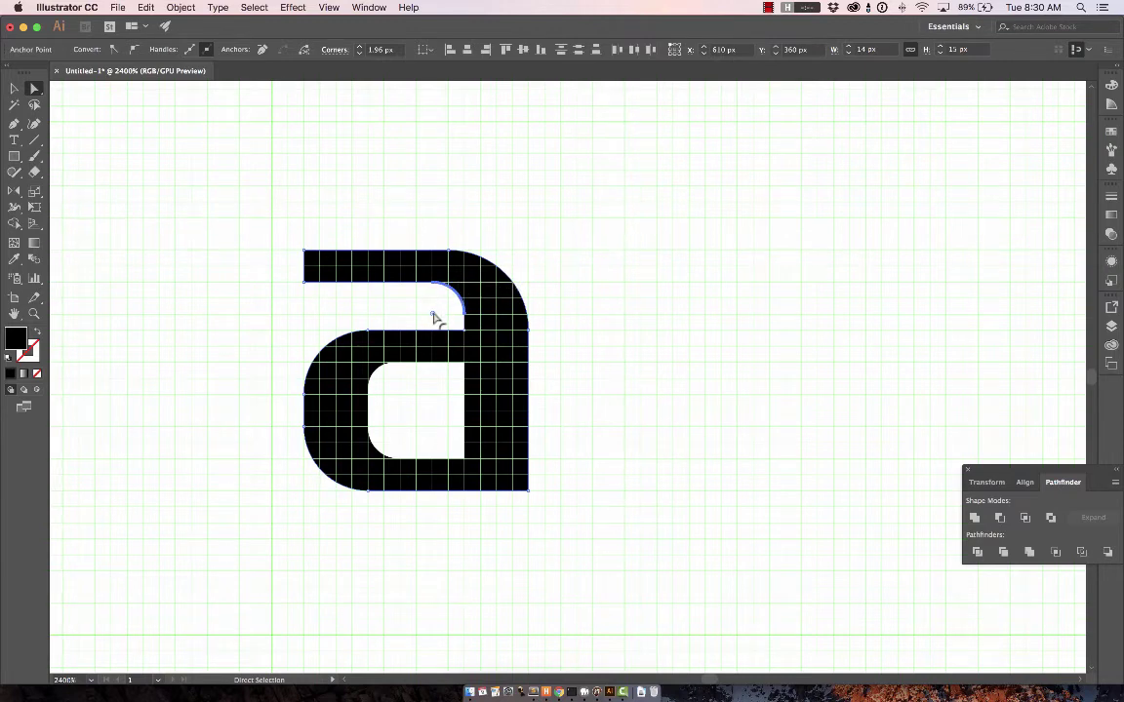
{"action": "left_click", "coordinate": [307, 280]}
{"action": "left_click_drag", "start_coordinate": [312, 274], "coordinate": [388, 240]}
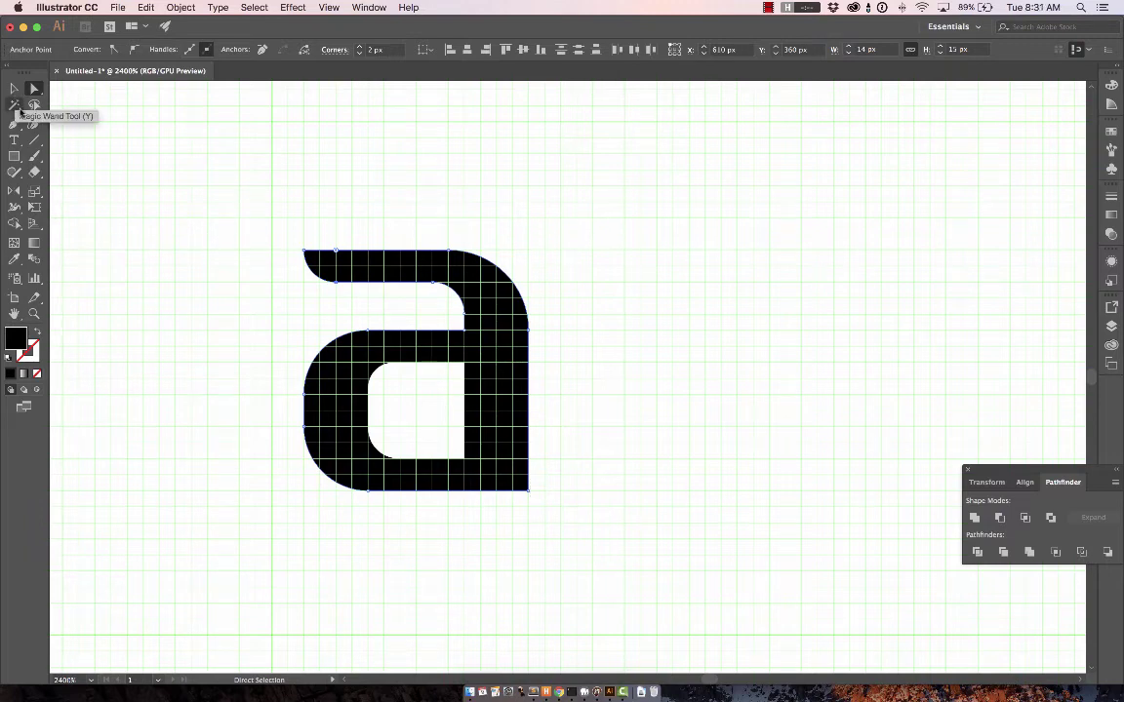
{"action": "left_click", "coordinate": [35, 208]}
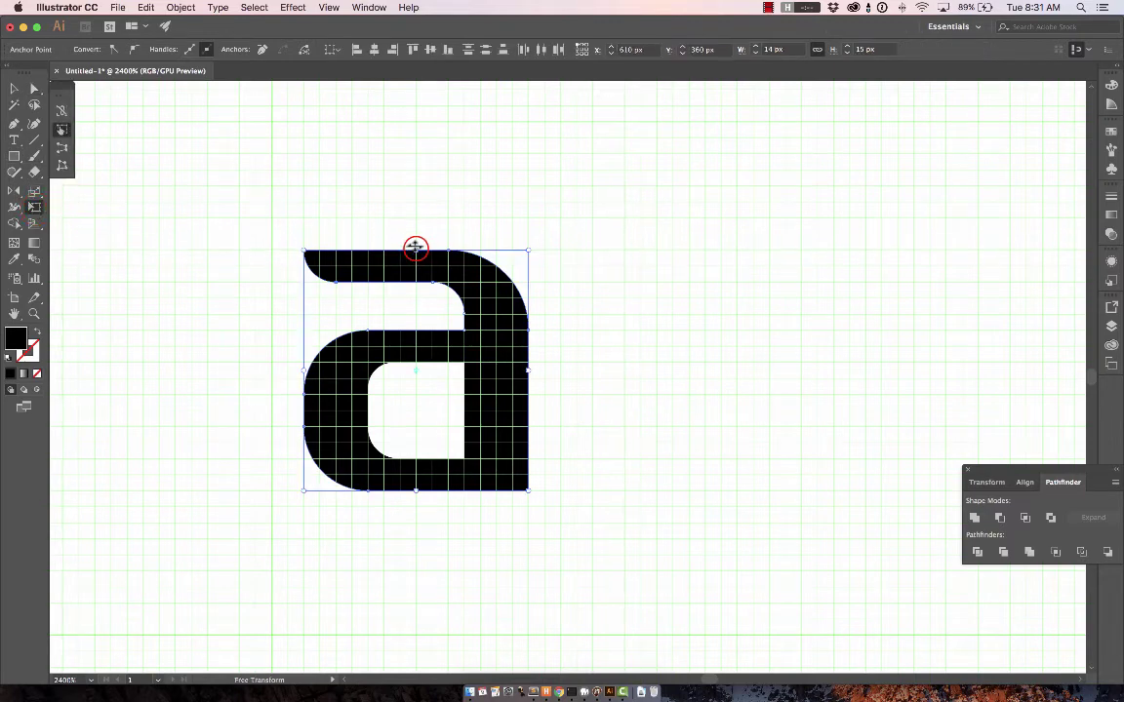
- Shear the 'a' with Free Transform, dragging its top-middle handle left into an italic lean
{"action": "left_click_drag", "start_coordinate": [415, 251], "coordinate": [364, 251]}
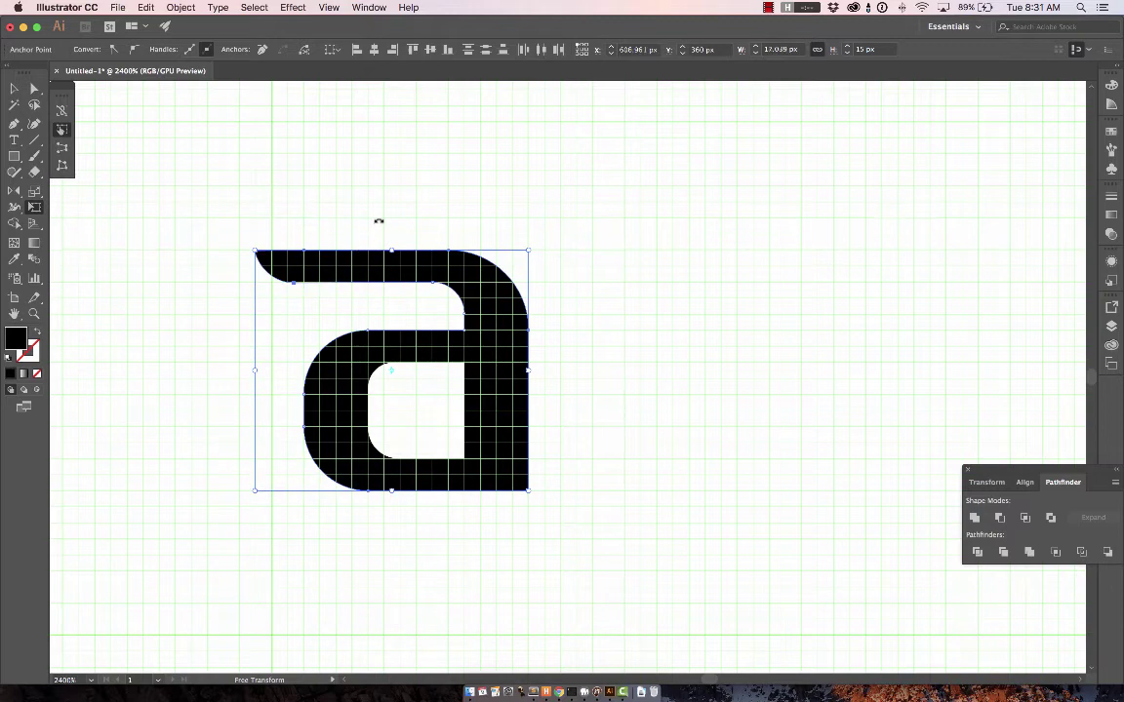
{"action": "key", "text": "super+z"}
{"action": "left_click", "coordinate": [241, 155]}
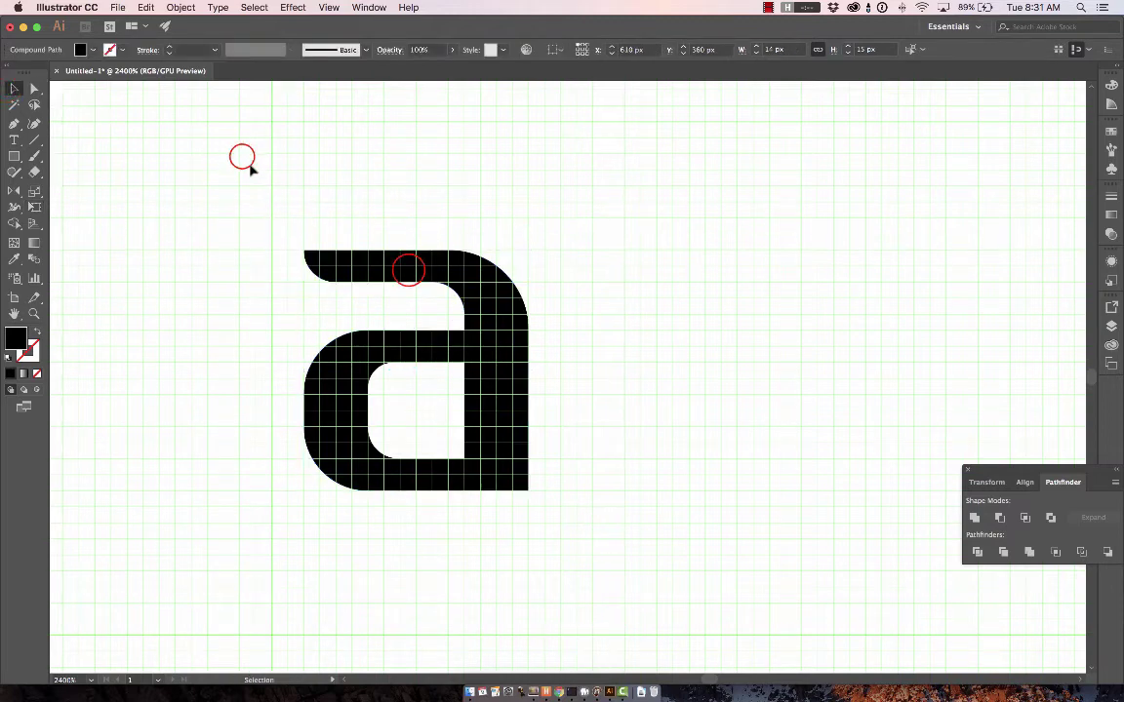
{"action": "left_click", "coordinate": [410, 274]}
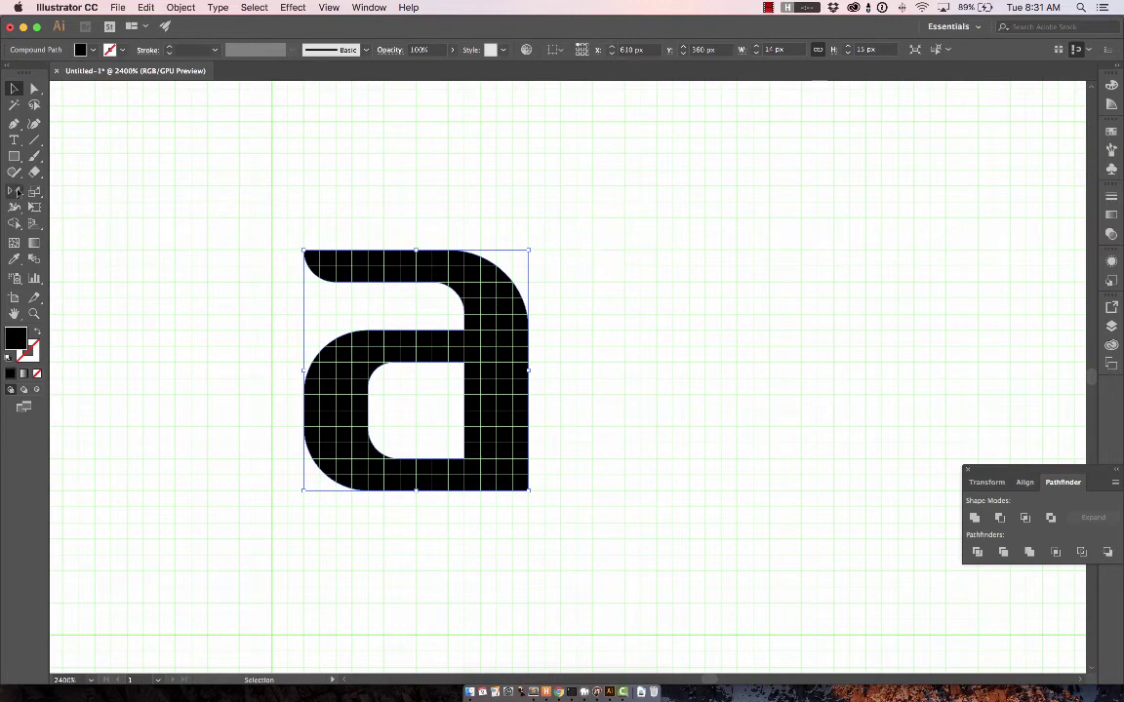
{"action": "left_click", "coordinate": [36, 206]}
{"action": "left_click_drag", "start_coordinate": [416, 250], "coordinate": [374, 259]}
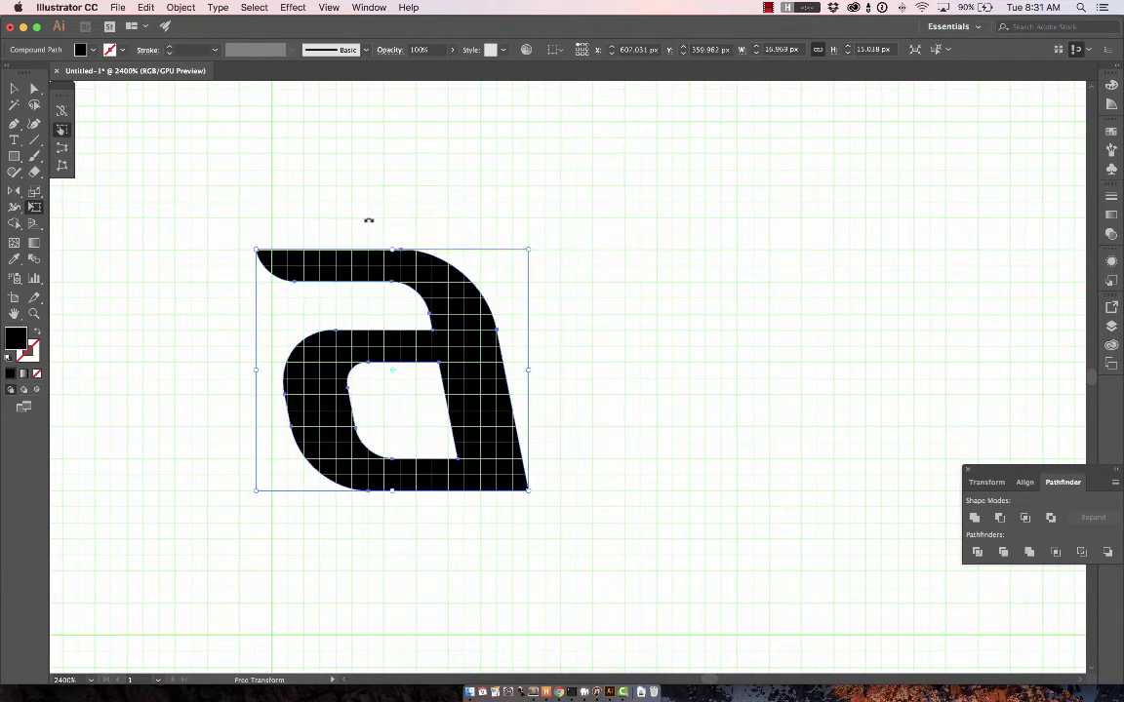
{"action": "left_click", "coordinate": [12, 84]}
{"action": "left_click", "coordinate": [183, 201]}
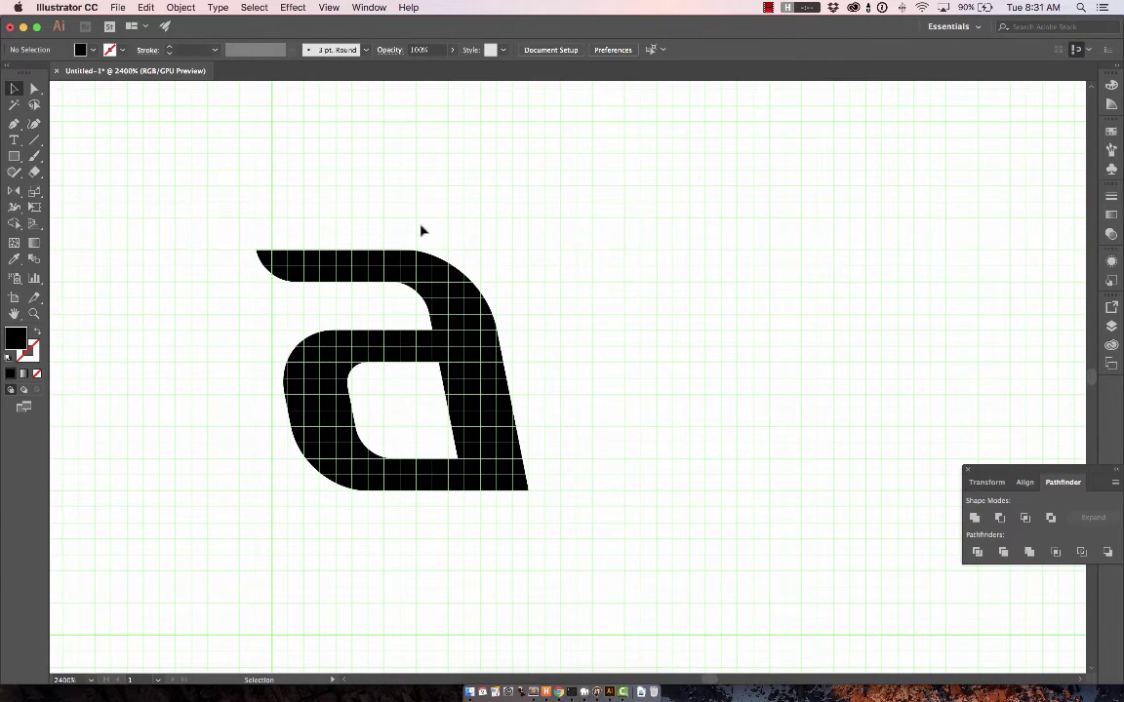
- Draw the b's crossbar, right stem and bottom bar rectangles, then remove extra bottom-edge anchors
{"action": "left_click", "coordinate": [662, 306]}
{"action": "mouse_move", "coordinate": [509, 256]}
{"action": "left_mouse_down"}
{"action": "mouse_move", "coordinate": [637, 294]}
{"action": "mouse_move", "coordinate": [686, 289]}
{"action": "left_mouse_up"}
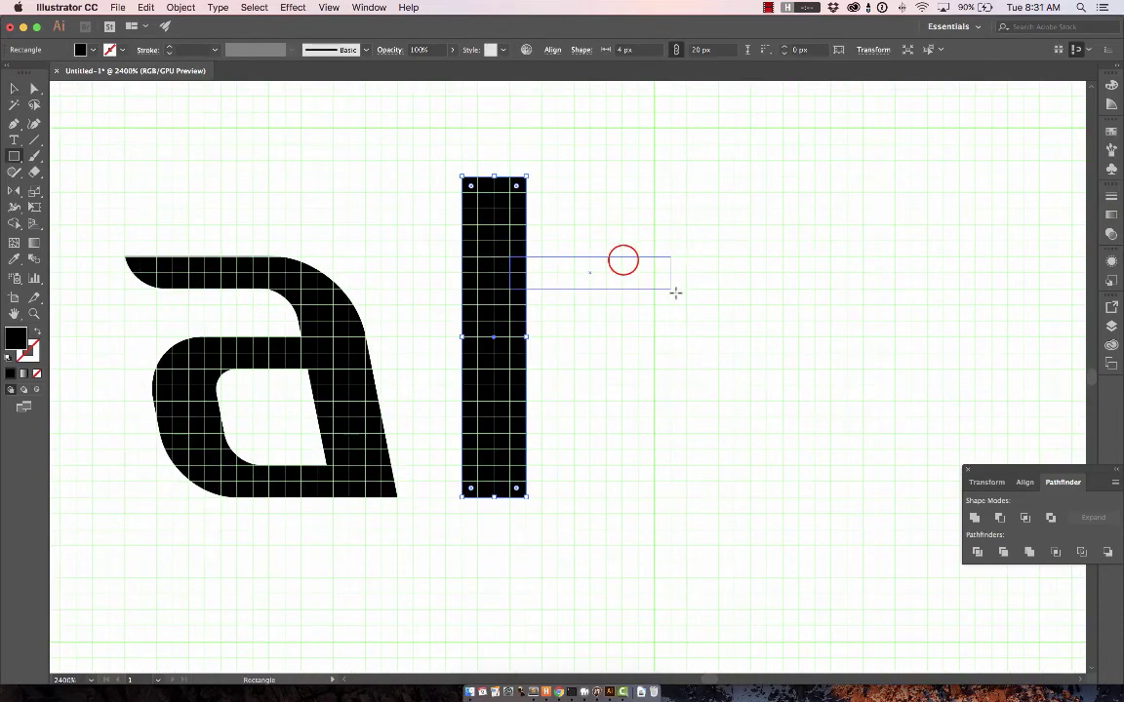
{"action": "left_click_drag", "start_coordinate": [622, 258], "coordinate": [686, 497]}
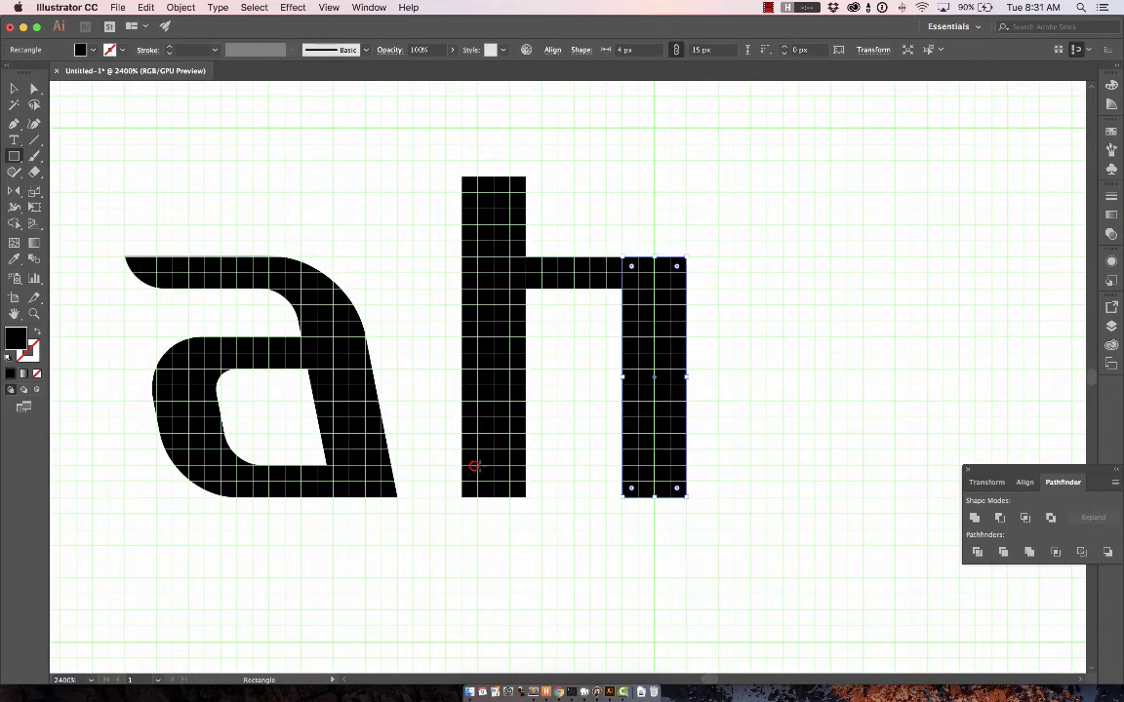
{"action": "left_click_drag", "start_coordinate": [474, 465], "coordinate": [671, 497]}
{"action": "key", "text": "v"}
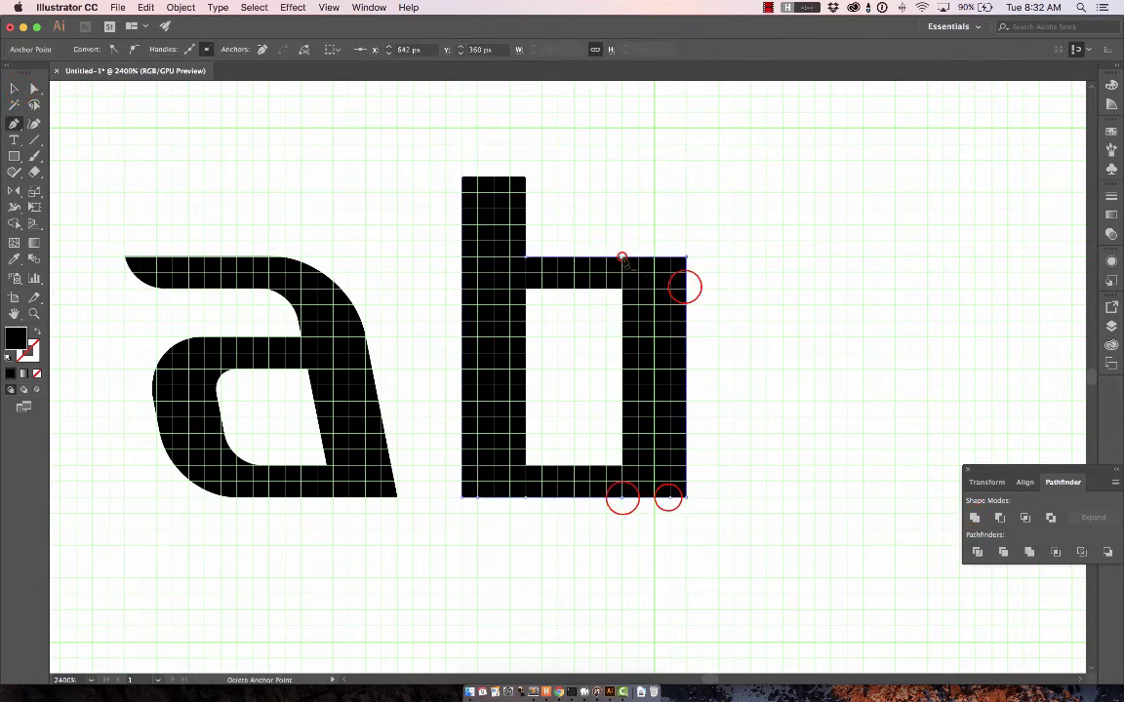
{"action": "left_click", "coordinate": [668, 498]}
{"action": "left_click", "coordinate": [623, 497]}
{"action": "left_click", "coordinate": [524, 498]}
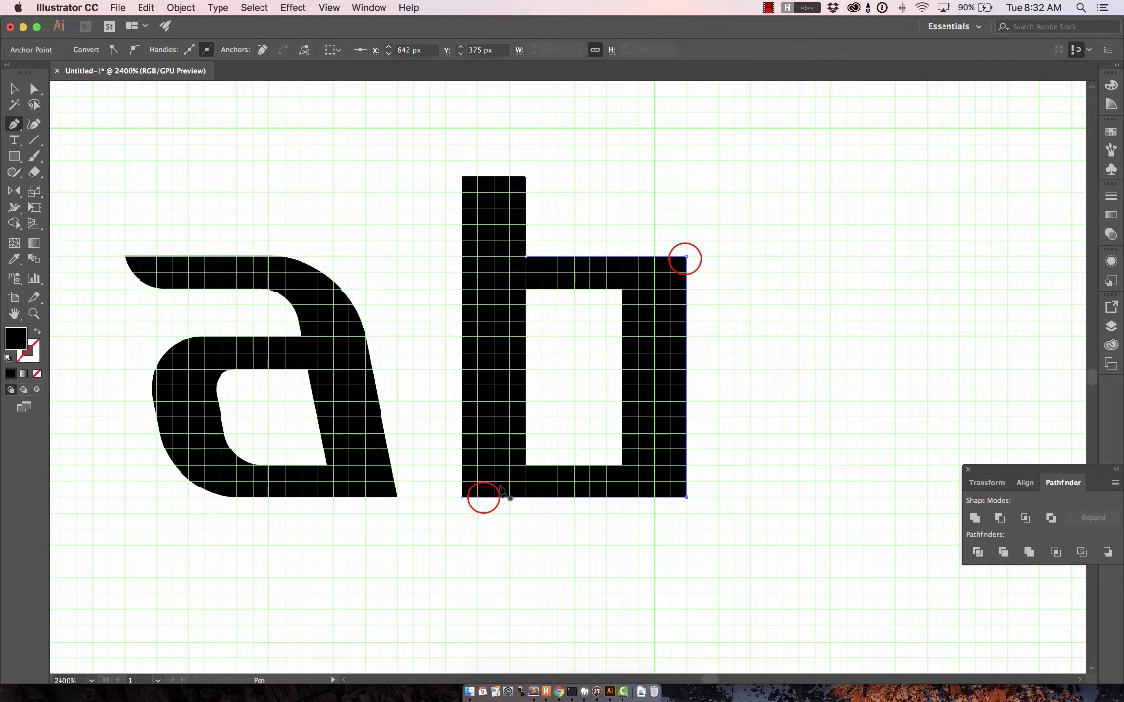
- Round the b's top-right and bottom-right outer corners and the counter's inner right corners
{"action": "key", "text": "a"}
{"action": "left_click", "coordinate": [685, 259]}
{"action": "left_click_drag", "start_coordinate": [673, 272], "coordinate": [635, 310]}
{"action": "left_click", "coordinate": [686, 497]}
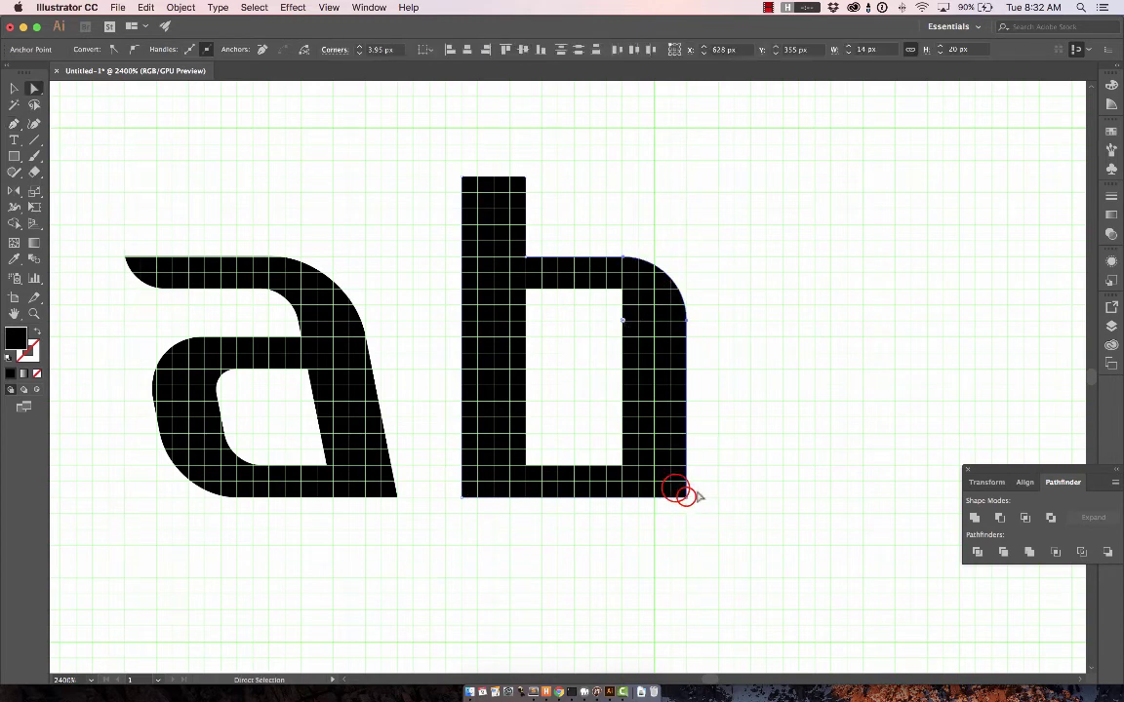
{"action": "left_click_drag", "start_coordinate": [685, 495], "coordinate": [615, 456]}
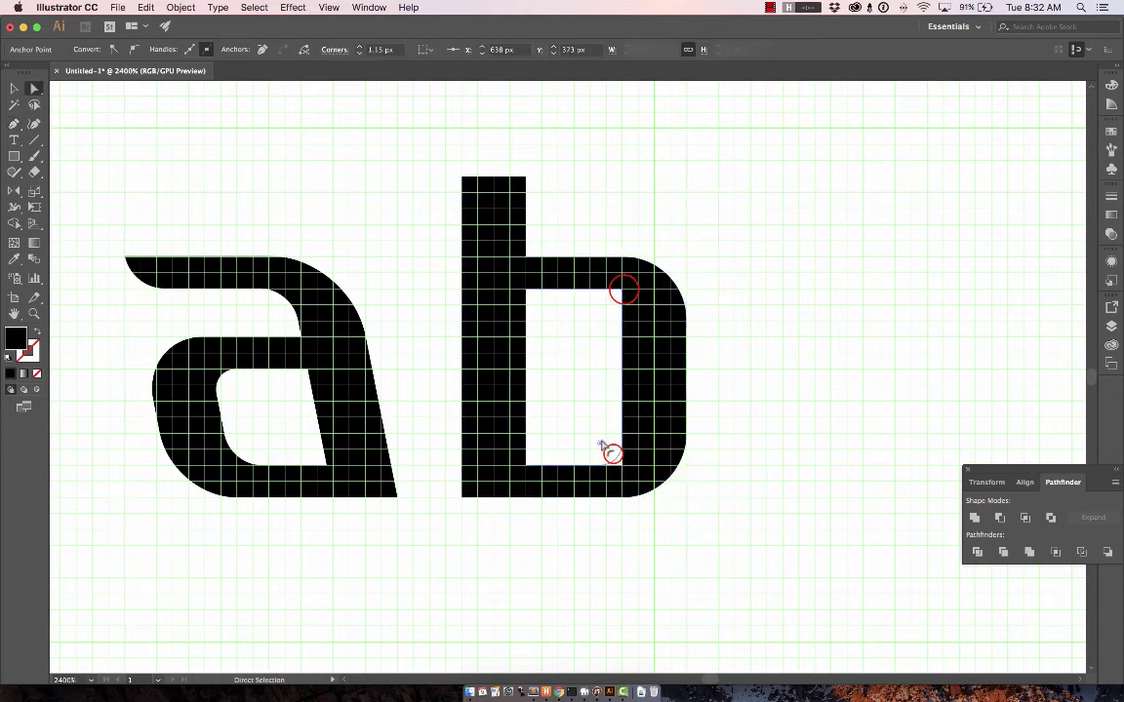
{"action": "left_click", "coordinate": [623, 290], "text": "shift"}
{"action": "left_click_drag", "start_coordinate": [614, 293], "coordinate": [595, 326]}
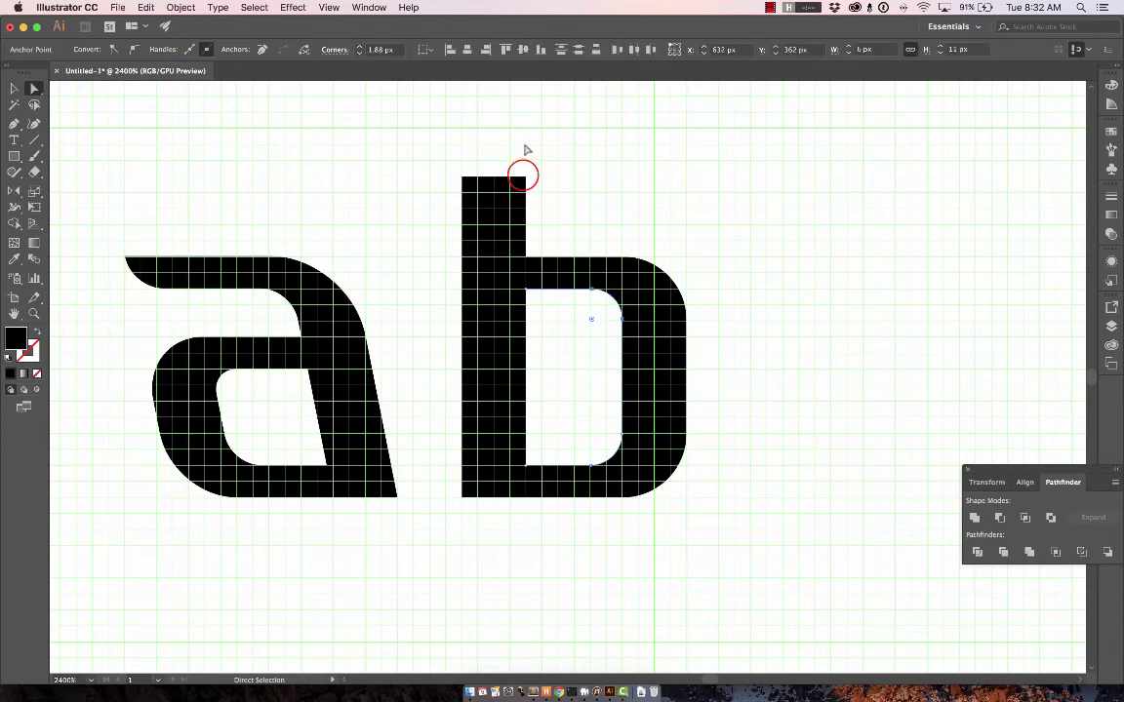
- Undo an oversized curve on the stem top and pull the b's top edge near the stem down
{"action": "left_click_drag", "start_coordinate": [510, 192], "coordinate": [385, 217]}
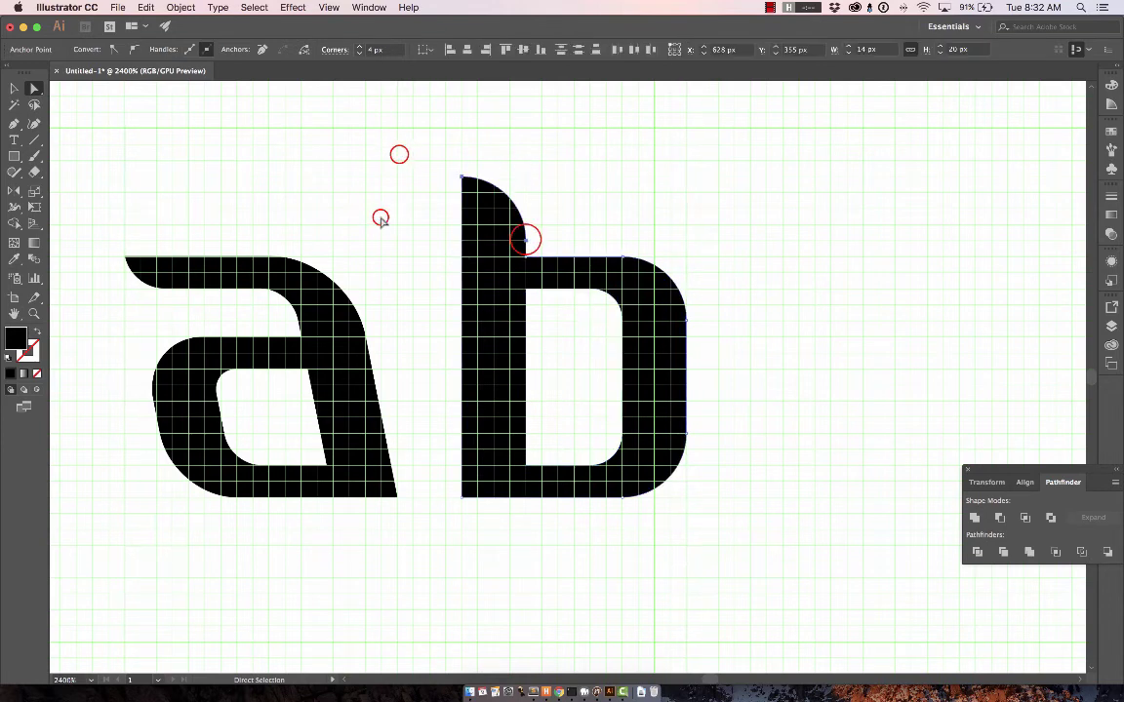
{"action": "key", "text": "super+z"}
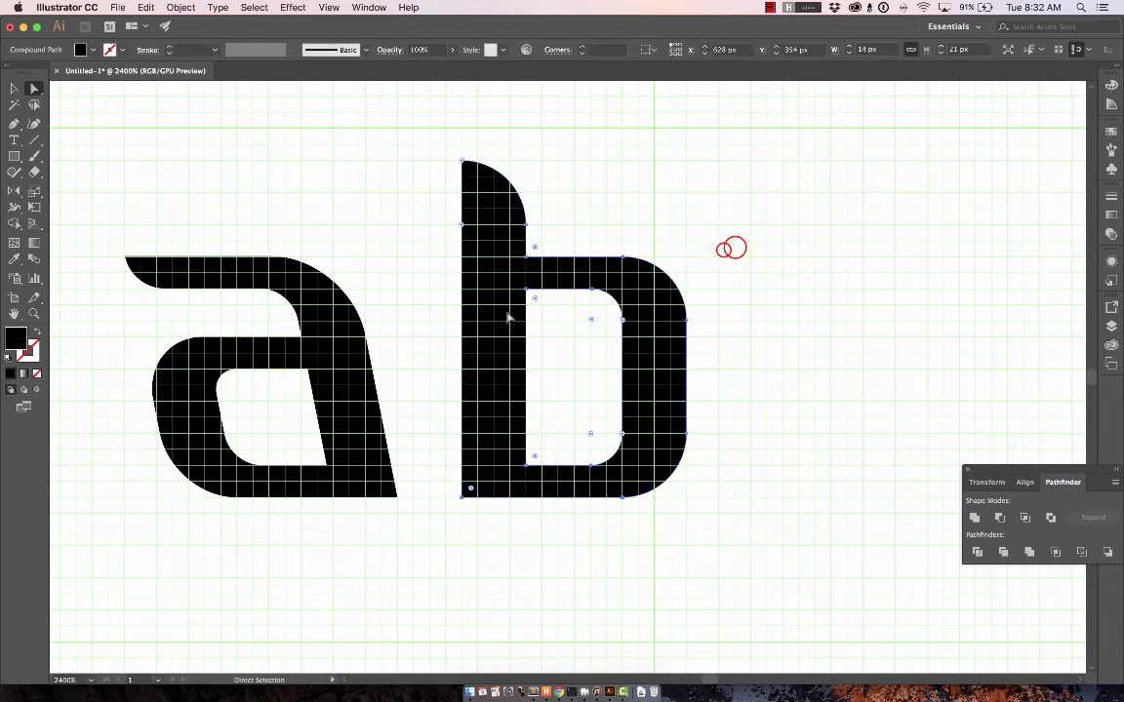
{"action": "left_click", "coordinate": [527, 290]}
{"action": "key", "text": "super+z"}
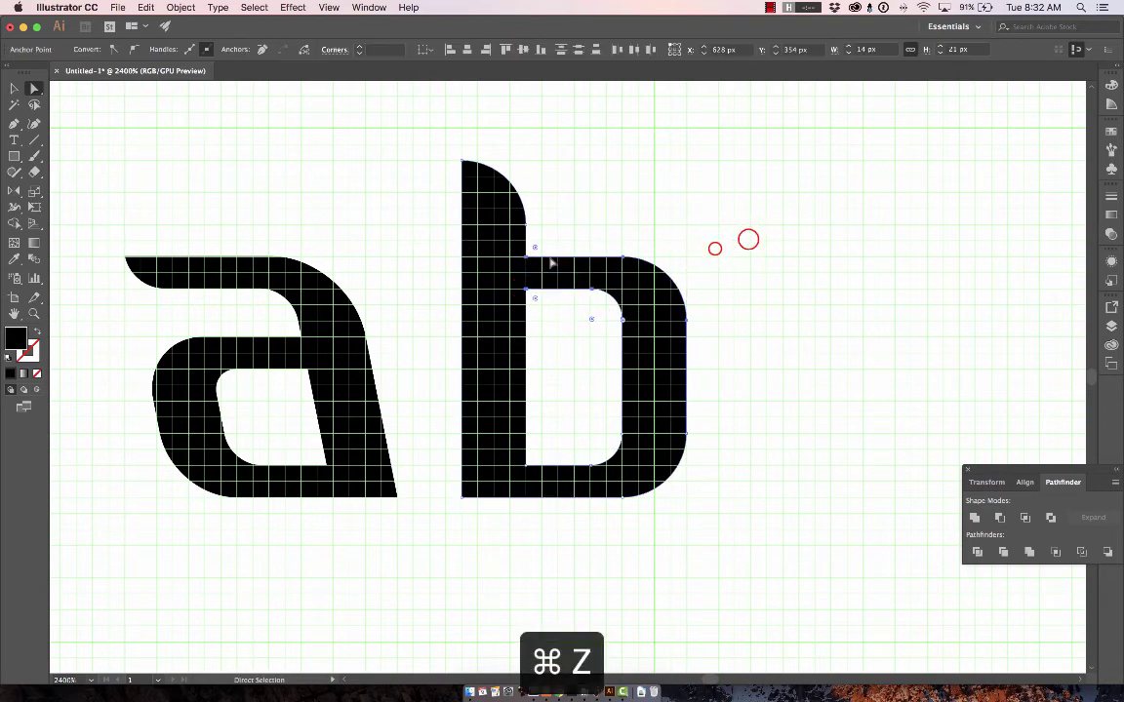
{"action": "left_click", "coordinate": [746, 239]}
{"action": "left_click_drag", "start_coordinate": [526, 251], "coordinate": [527, 289]}
- Shear the whole b with Free Transform so it slants like the 'a'
{"action": "left_click", "coordinate": [501, 305]}
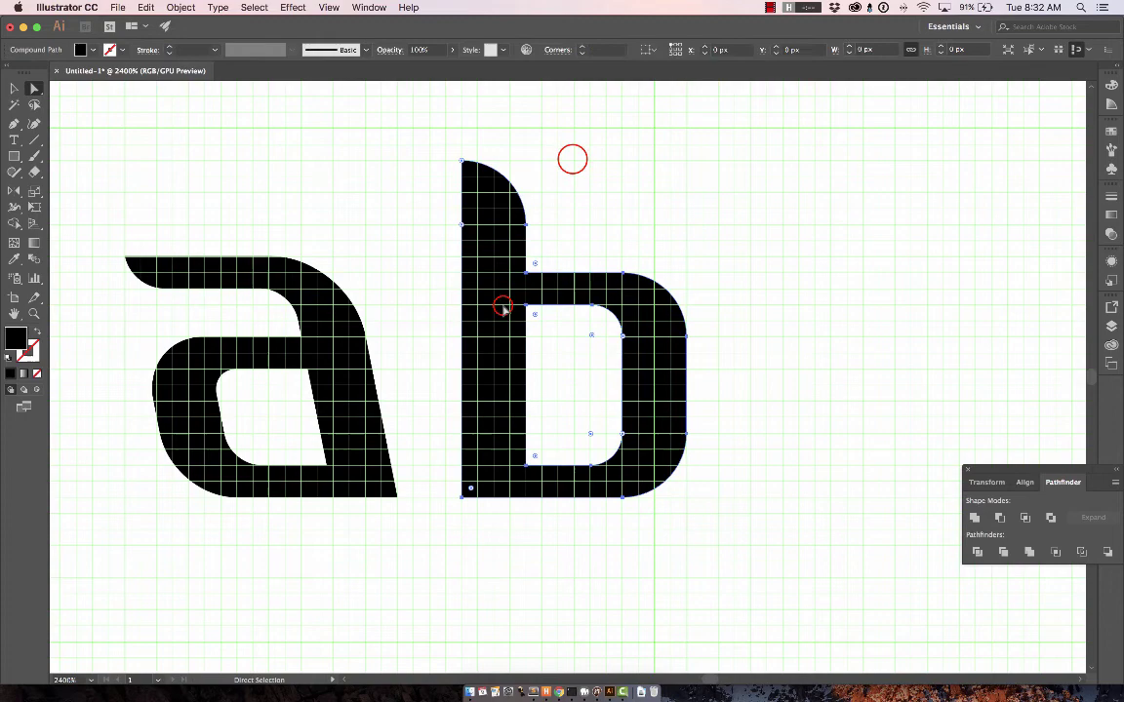
{"action": "key", "text": "e"}
{"action": "left_click_drag", "start_coordinate": [573, 159], "coordinate": [512, 161]}
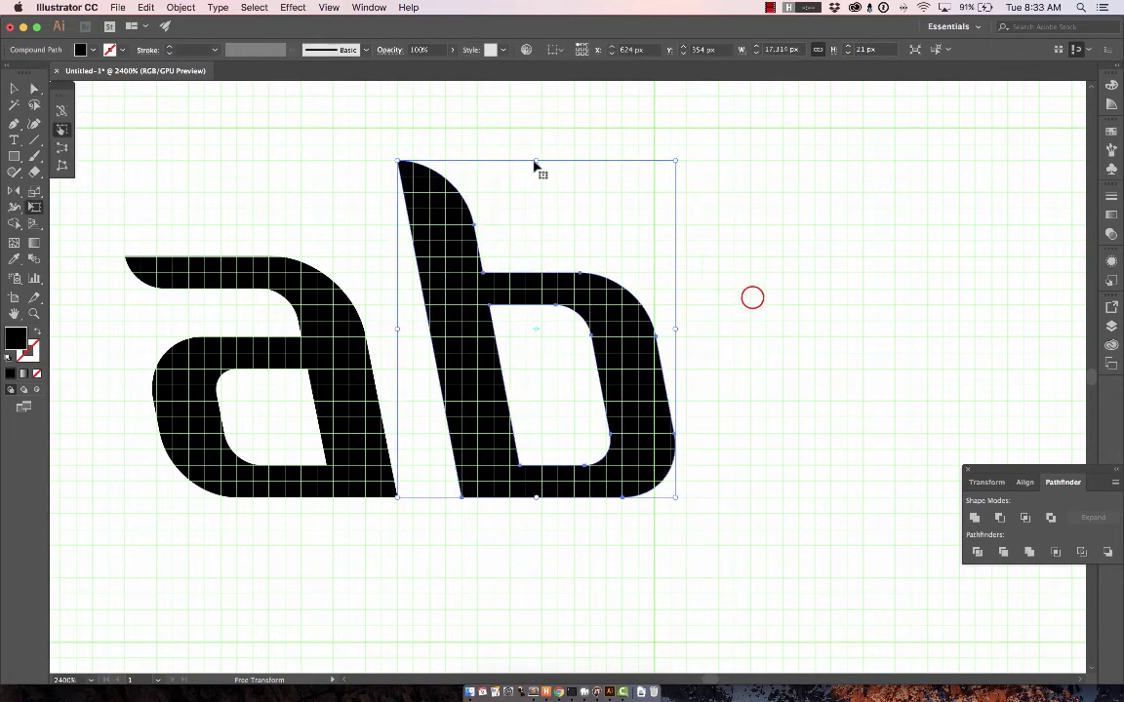
{"action": "key", "text": "a"}
{"action": "left_click", "coordinate": [752, 297]}
- Pan right of the b, draw the c's stem and bar rectangles, and unite them in Pathfinder
{"action": "left_click_drag", "start_coordinate": [745, 361], "coordinate": [491, 369]}
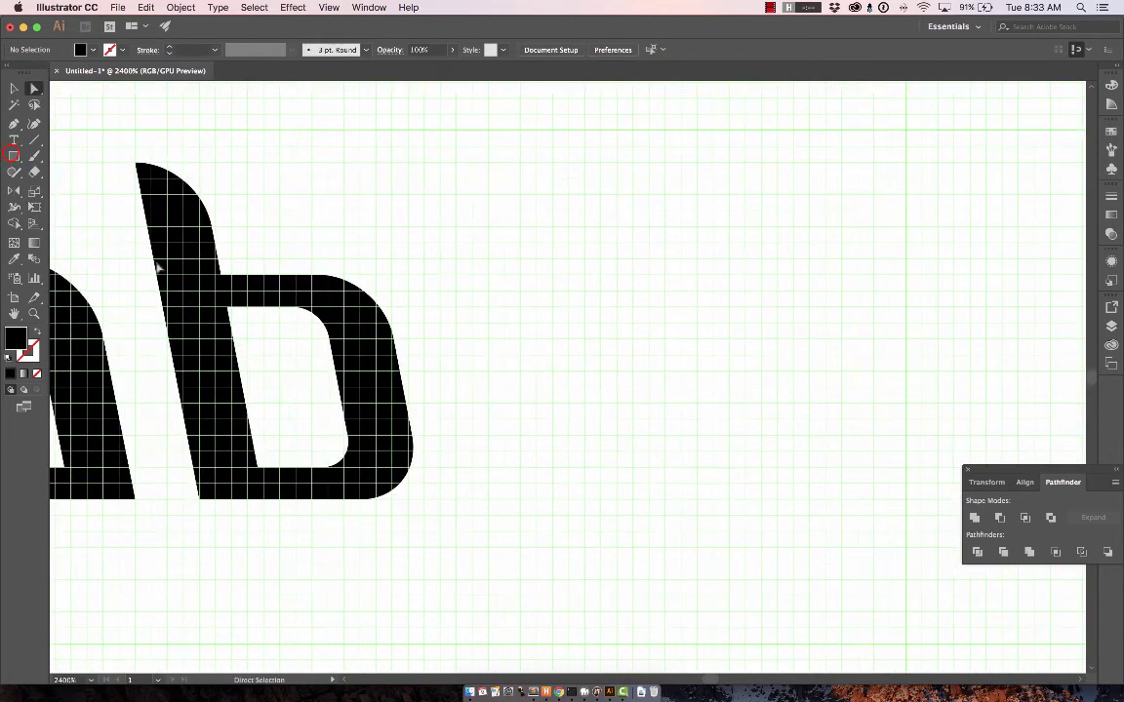
{"action": "left_click_drag", "start_coordinate": [457, 275], "coordinate": [664, 498]}
{"action": "left_click_drag", "start_coordinate": [488, 276], "coordinate": [664, 308]}
{"action": "key", "text": "cmd+a"}
{"action": "left_click", "coordinate": [975, 517]}
{"action": "key", "text": "minus"}
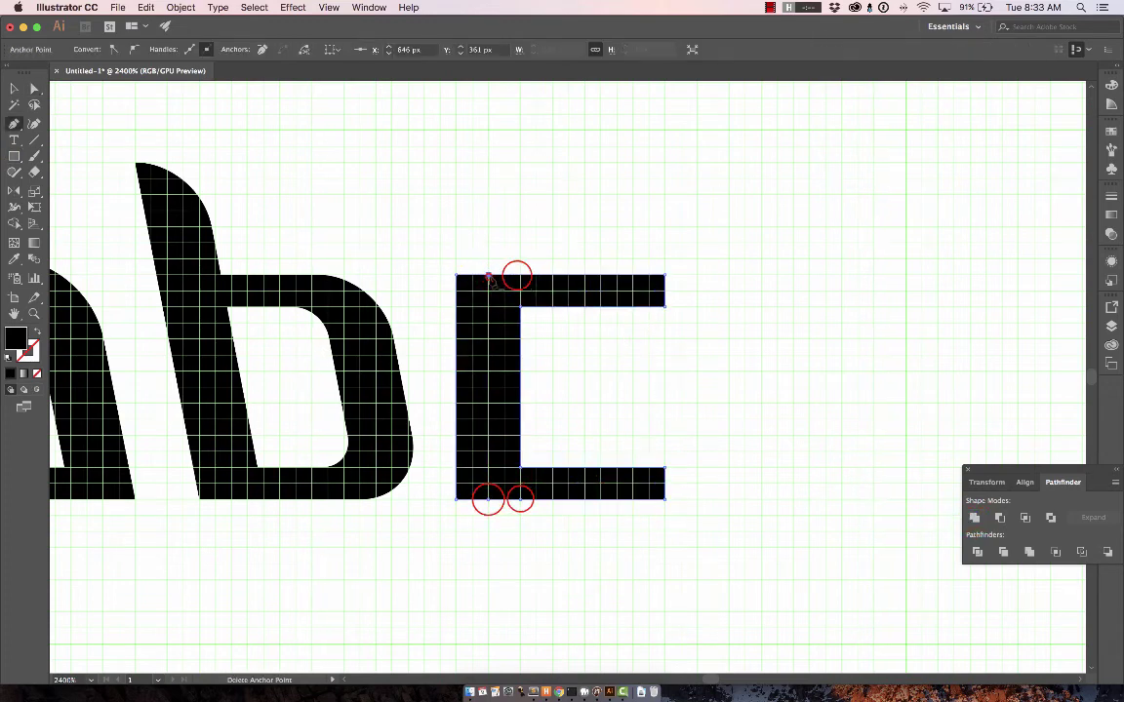
- Round the right ends of the c's top and bottom bars
{"action": "key", "text": "a"}
{"action": "left_click", "coordinate": [503, 384]}
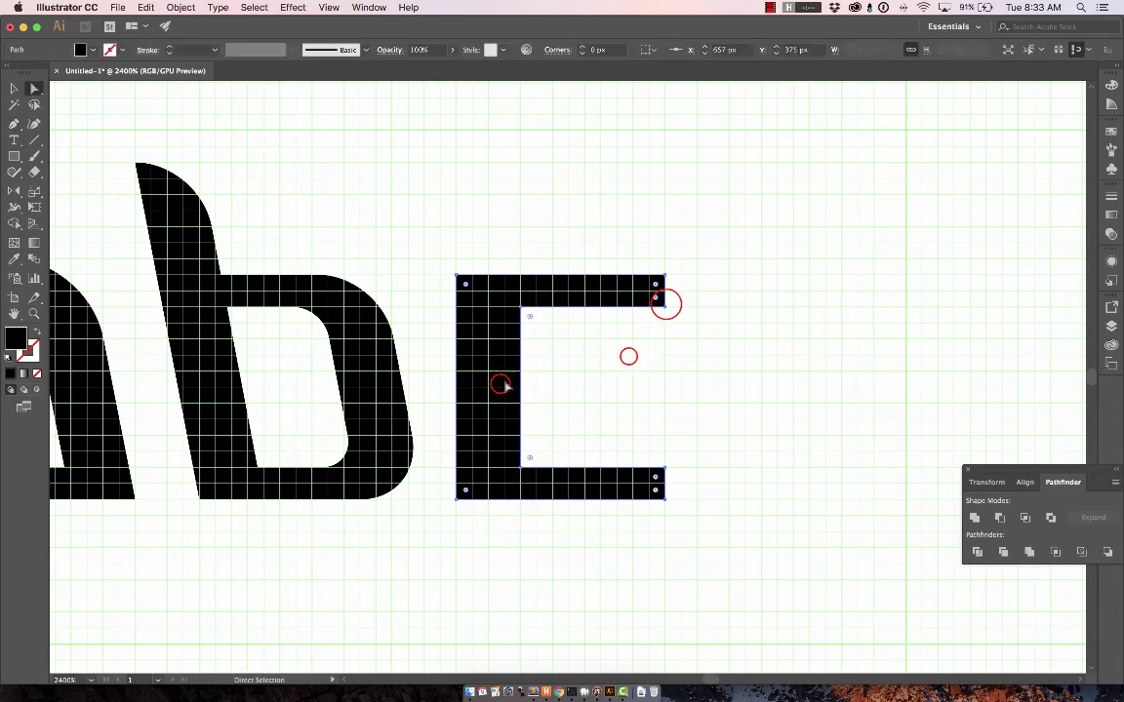
{"action": "left_click", "coordinate": [664, 303]}
{"action": "left_click_drag", "start_coordinate": [659, 300], "coordinate": [546, 269]}
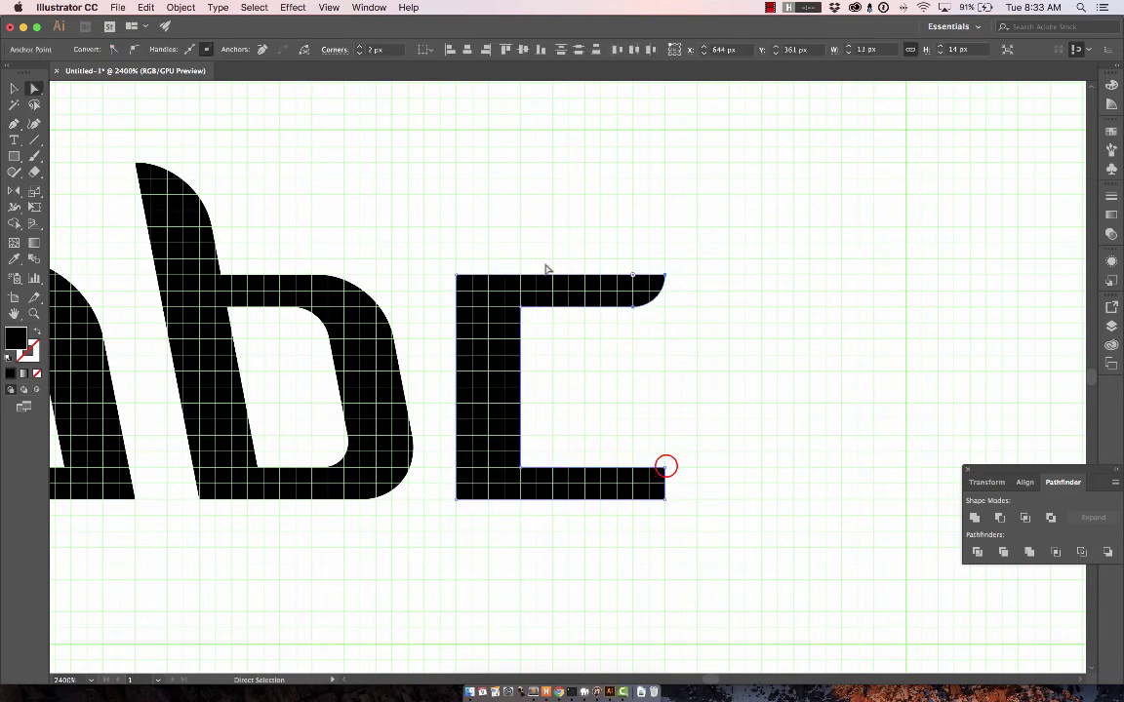
{"action": "left_click", "coordinate": [664, 497]}
{"action": "left_click_drag", "start_coordinate": [659, 493], "coordinate": [575, 431]}
- Round the c's top-left and bottom-left outer corners and its inner top-left corner
{"action": "left_click", "coordinate": [457, 276]}
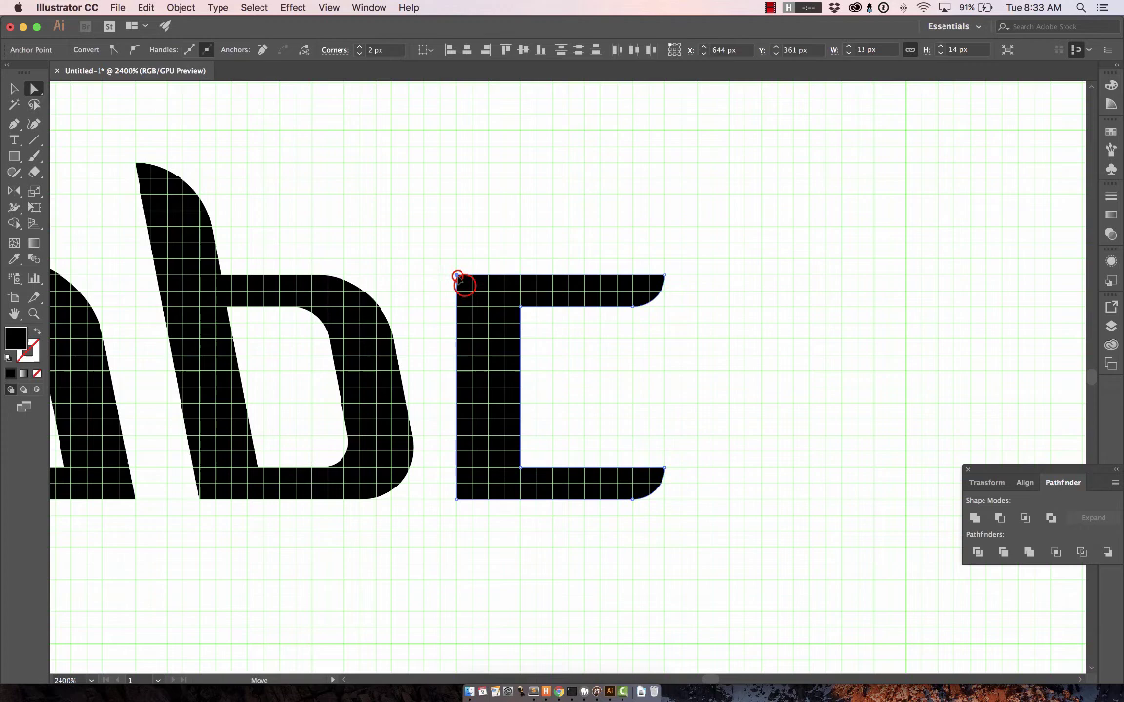
{"action": "left_click_drag", "start_coordinate": [462, 282], "coordinate": [522, 338]}
{"action": "left_click", "coordinate": [458, 497]}
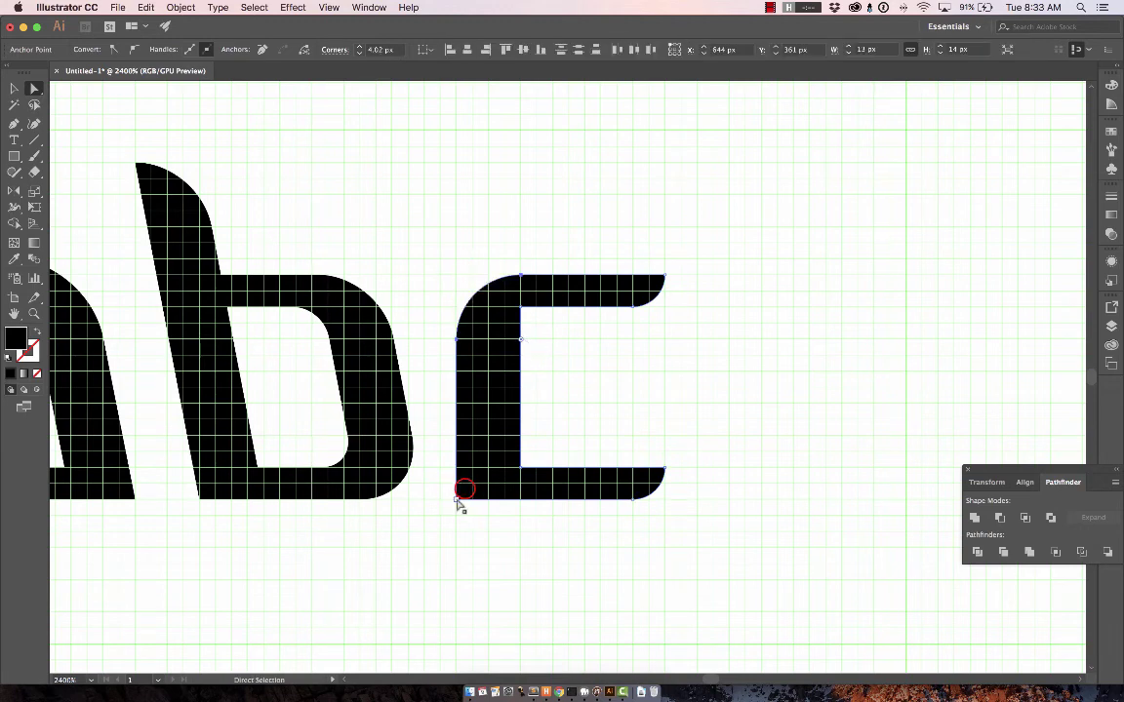
{"action": "left_click_drag", "start_coordinate": [464, 485], "coordinate": [553, 439]}
{"action": "left_click", "coordinate": [525, 465]}
{"action": "left_click", "coordinate": [528, 312]}
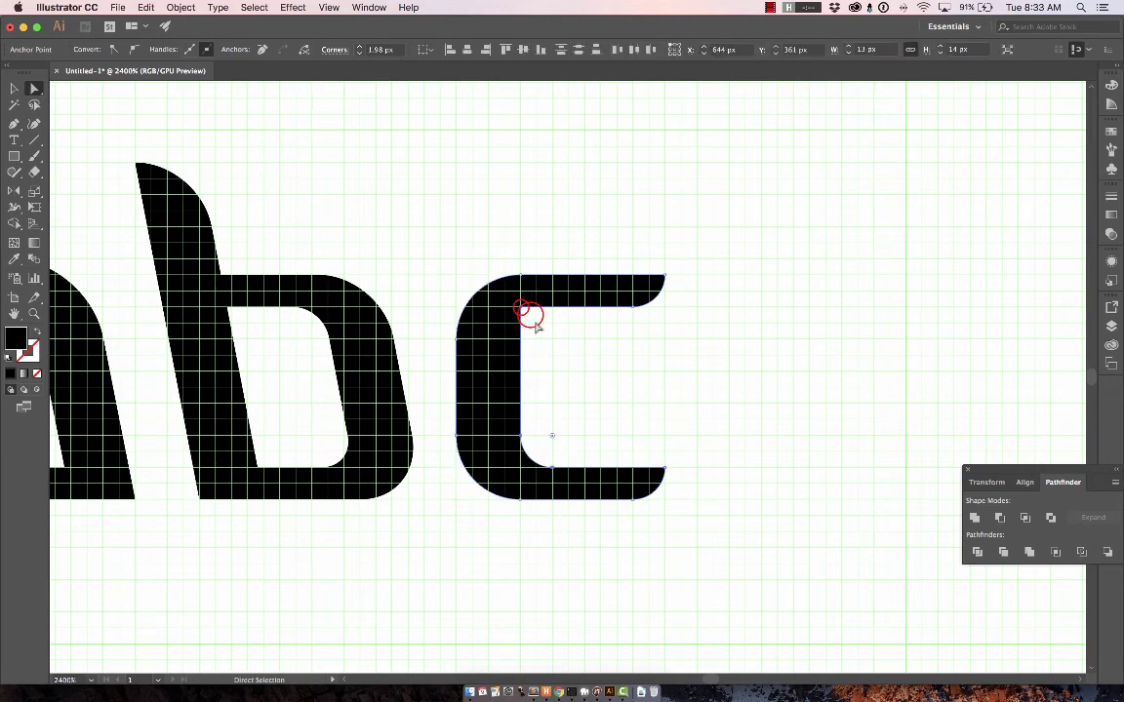
{"action": "mouse_move", "coordinate": [535, 325]}
{"action": "left_mouse_down"}
{"action": "mouse_move", "coordinate": [526, 312]}
{"action": "mouse_move", "coordinate": [554, 337]}
{"action": "left_mouse_up"}
{"action": "left_click", "coordinate": [558, 275]}
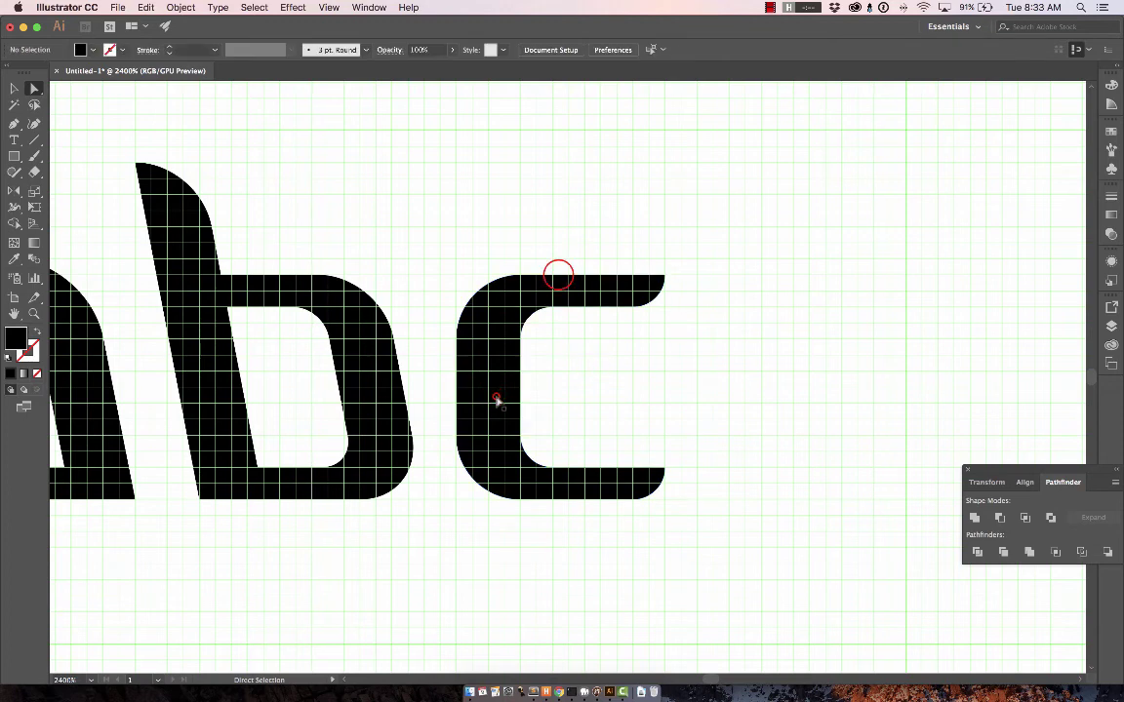
- Shear the c with Free Transform to match the b's slant, then zoom out to see all three letters
{"action": "left_click", "coordinate": [496, 400]}
{"action": "key", "text": "e"}
{"action": "left_click_drag", "start_coordinate": [542, 277], "coordinate": [511, 271]}
{"action": "key", "text": "a"}
{"action": "left_click", "coordinate": [538, 400]}
{"action": "key", "text": "super+minus"}
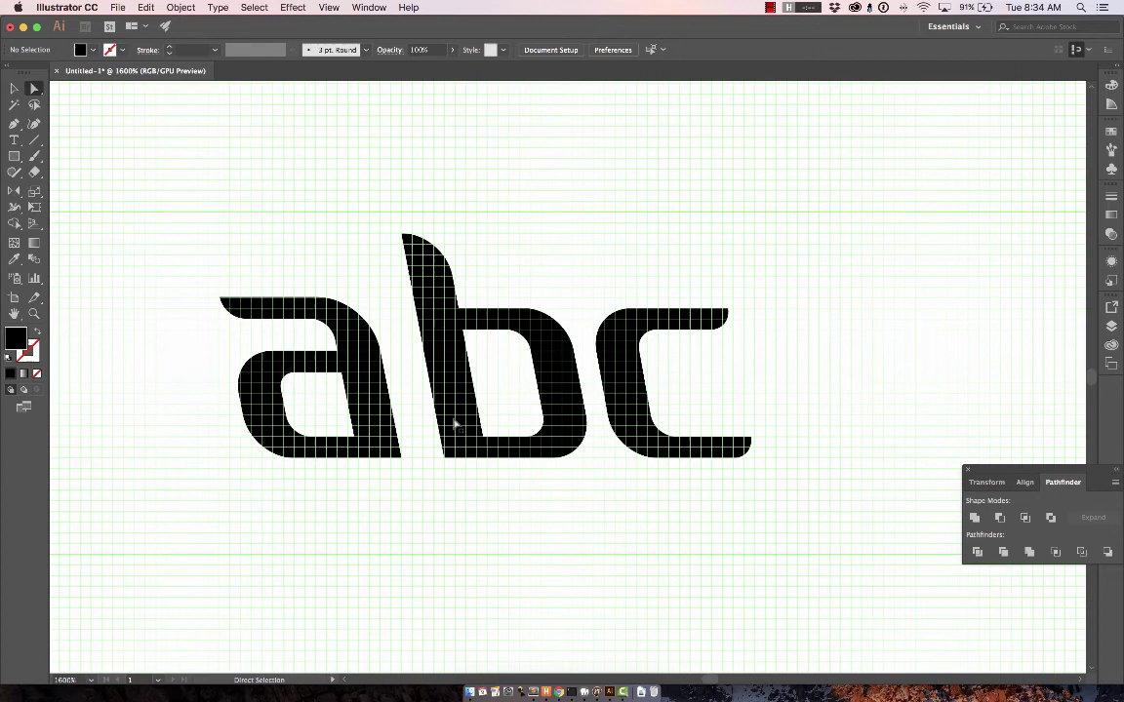
- Open Fontself Maker 1.1.0 from Window > Extensions and accept the 1.1.1 update notice
{"action": "left_click", "coordinate": [360, 7]}
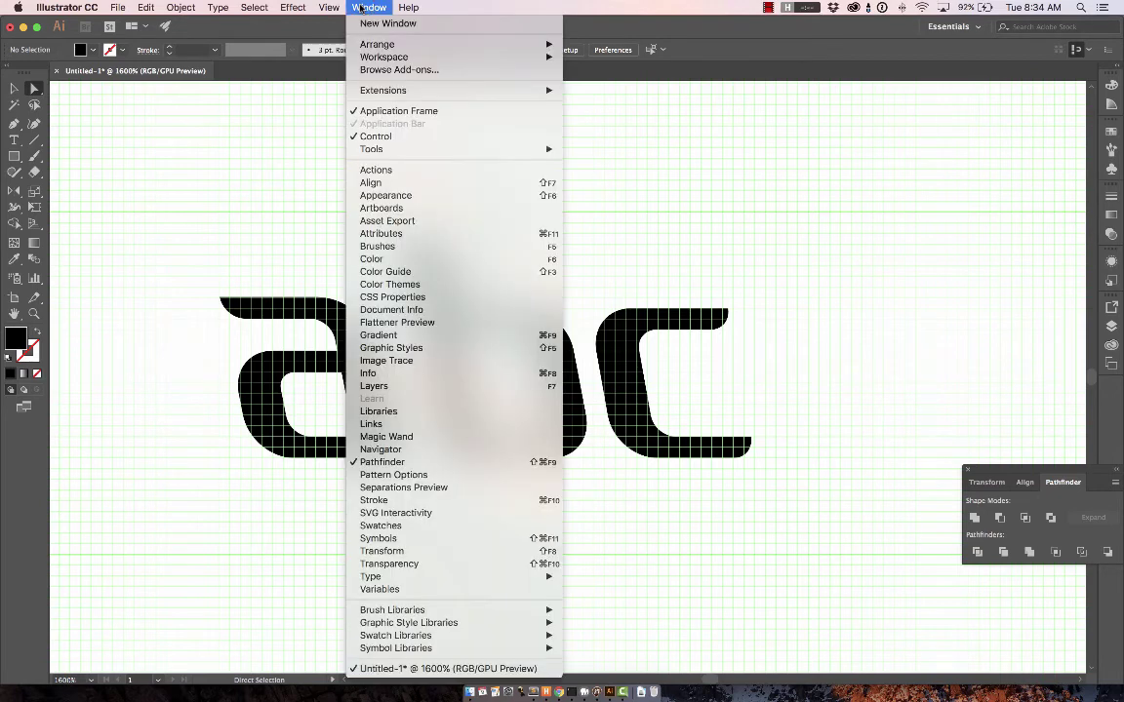
{"action": "mouse_move", "coordinate": [380, 92]}
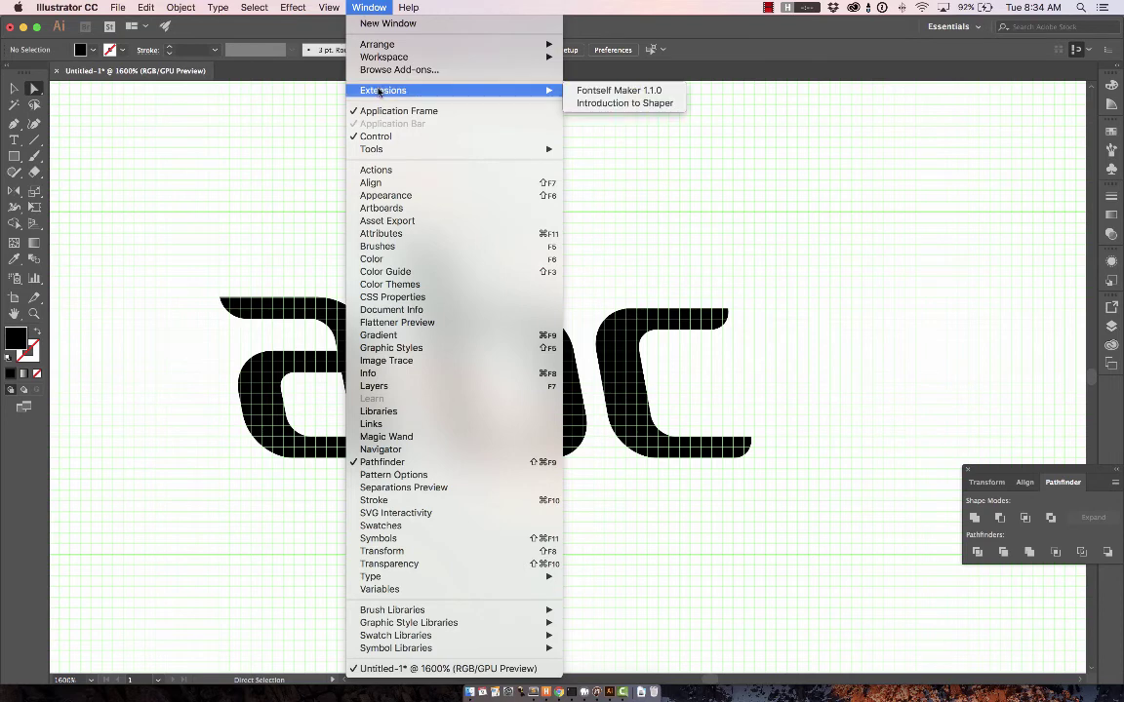
{"action": "left_click", "coordinate": [588, 91]}
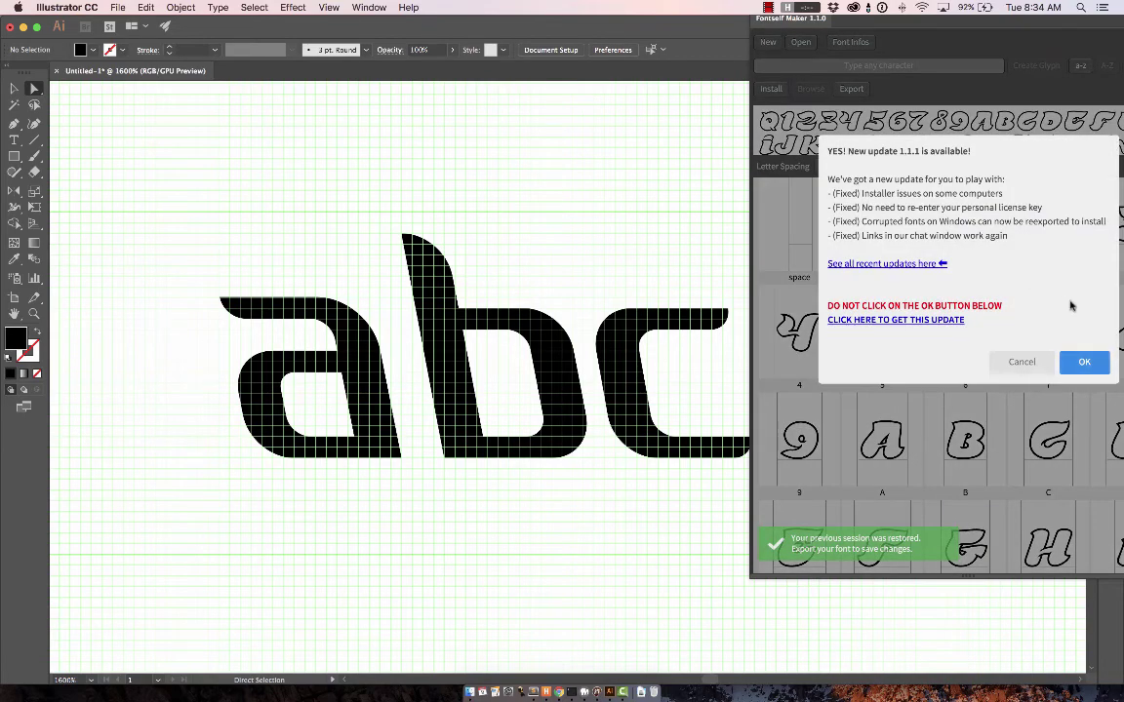
{"action": "left_click", "coordinate": [1079, 365]}
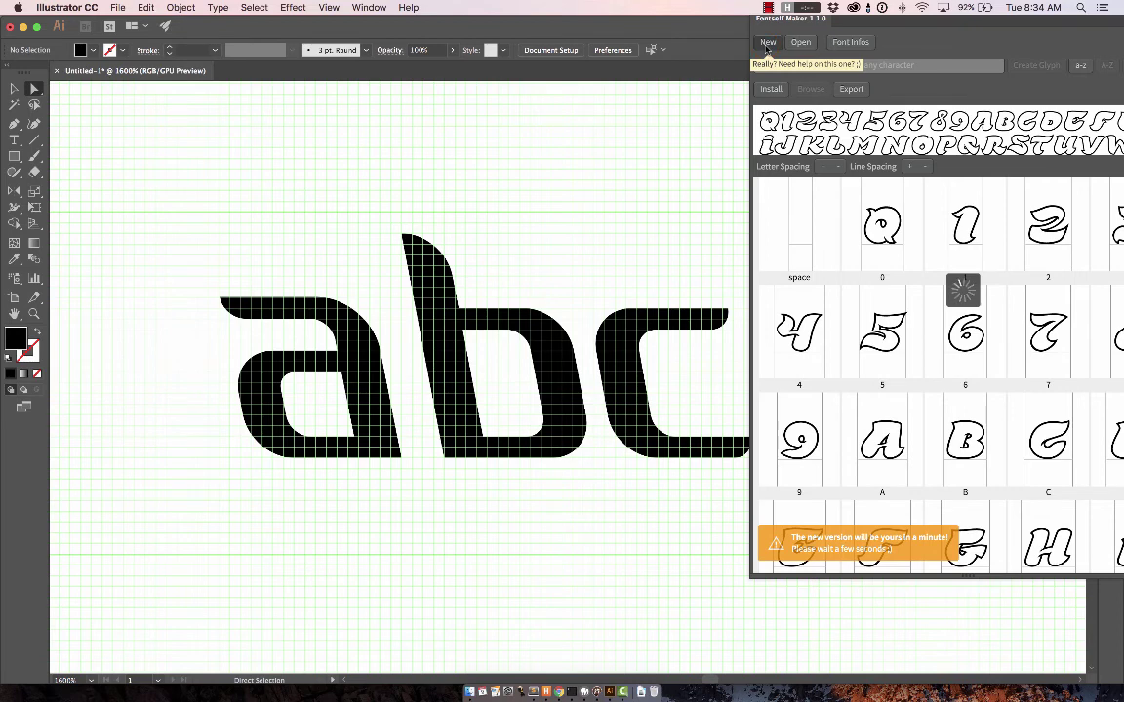
- Start a new font in Fontself Maker and reload the updated Fontself extension
{"action": "left_click", "coordinate": [1061, 227]}
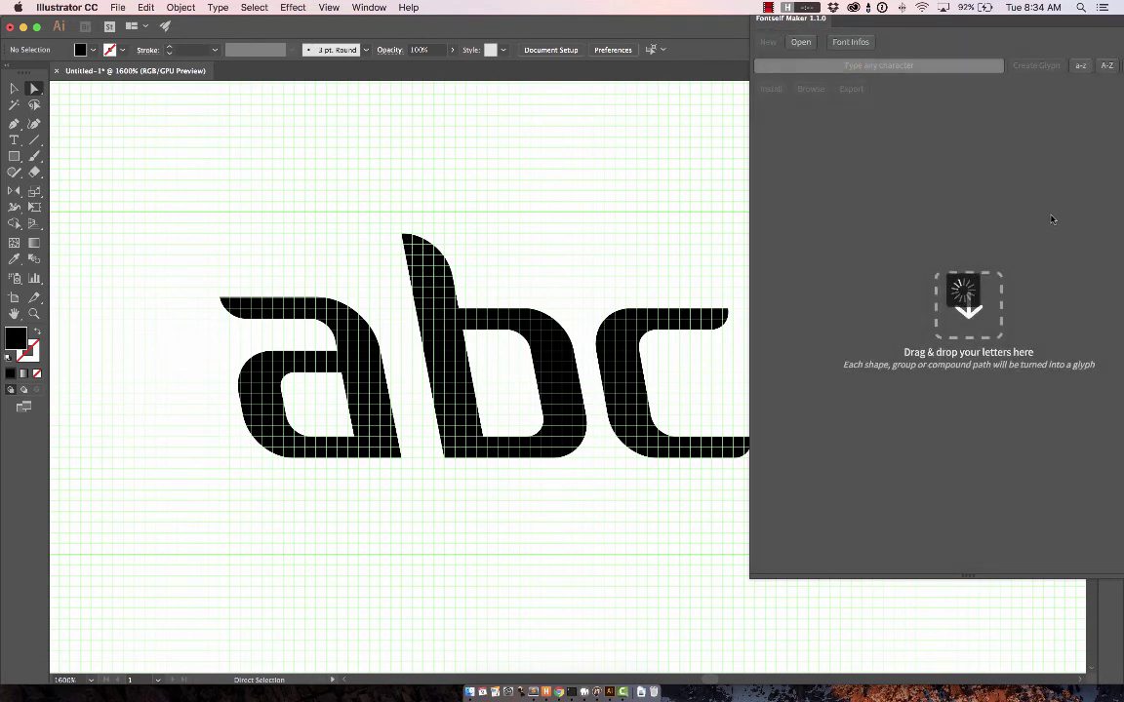
{"action": "left_click", "coordinate": [1080, 67]}
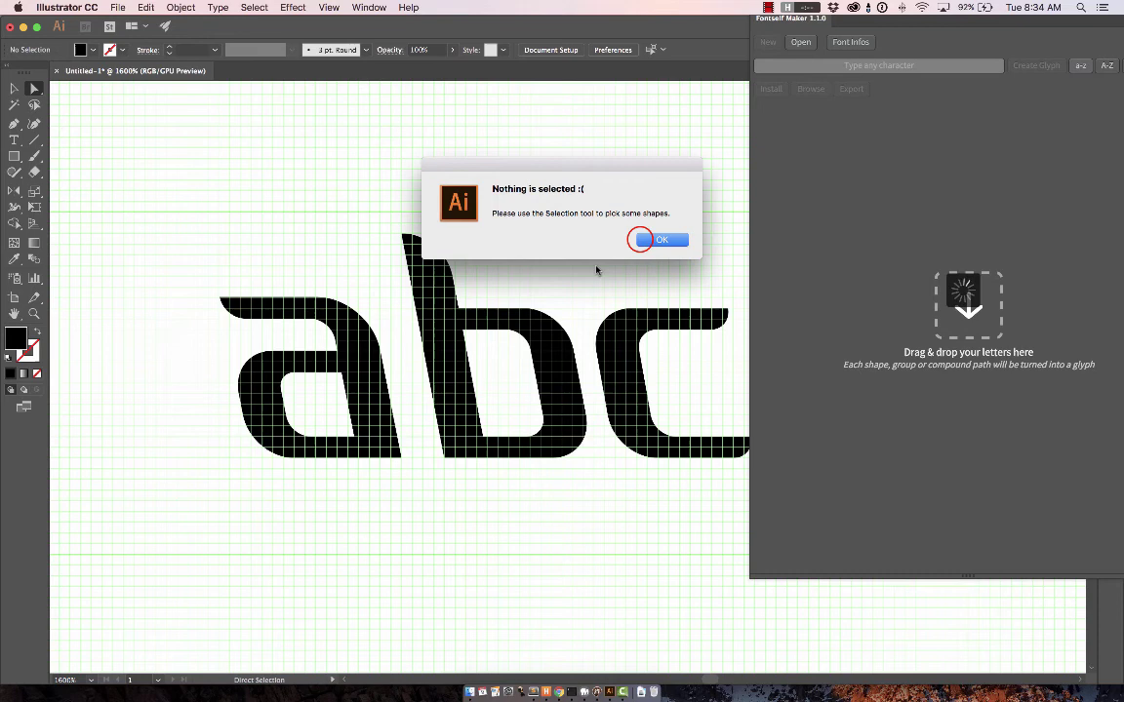
{"action": "left_click", "coordinate": [644, 240]}
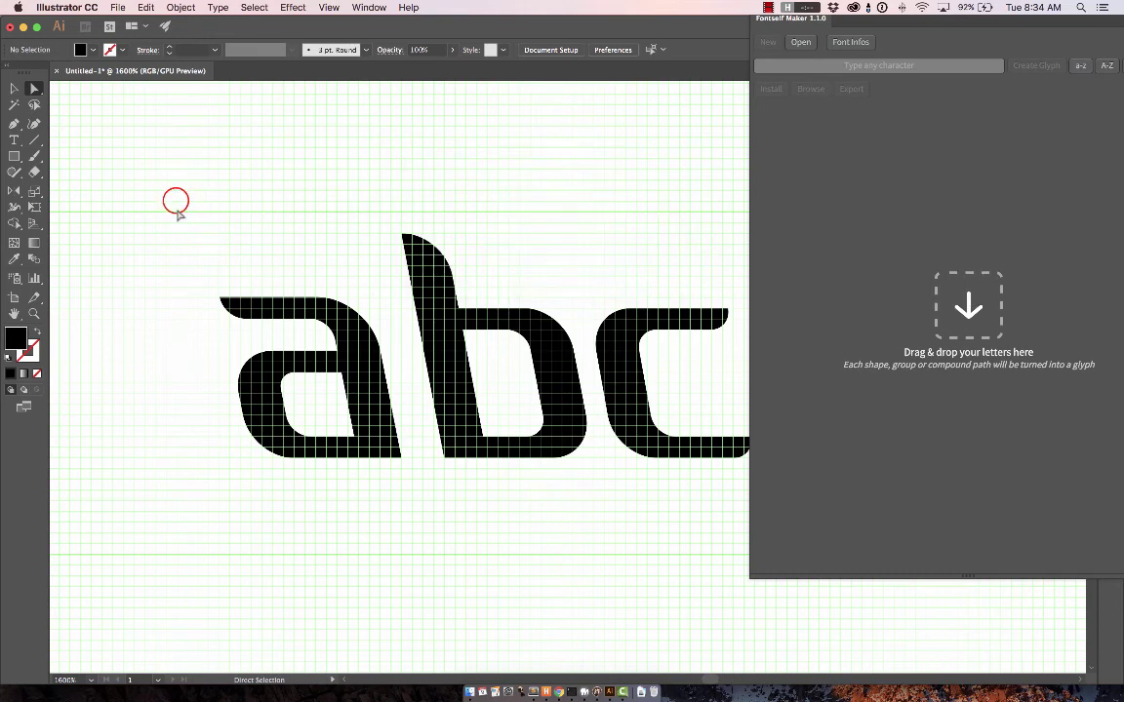
{"action": "left_click_drag", "start_coordinate": [176, 211], "coordinate": [774, 521]}
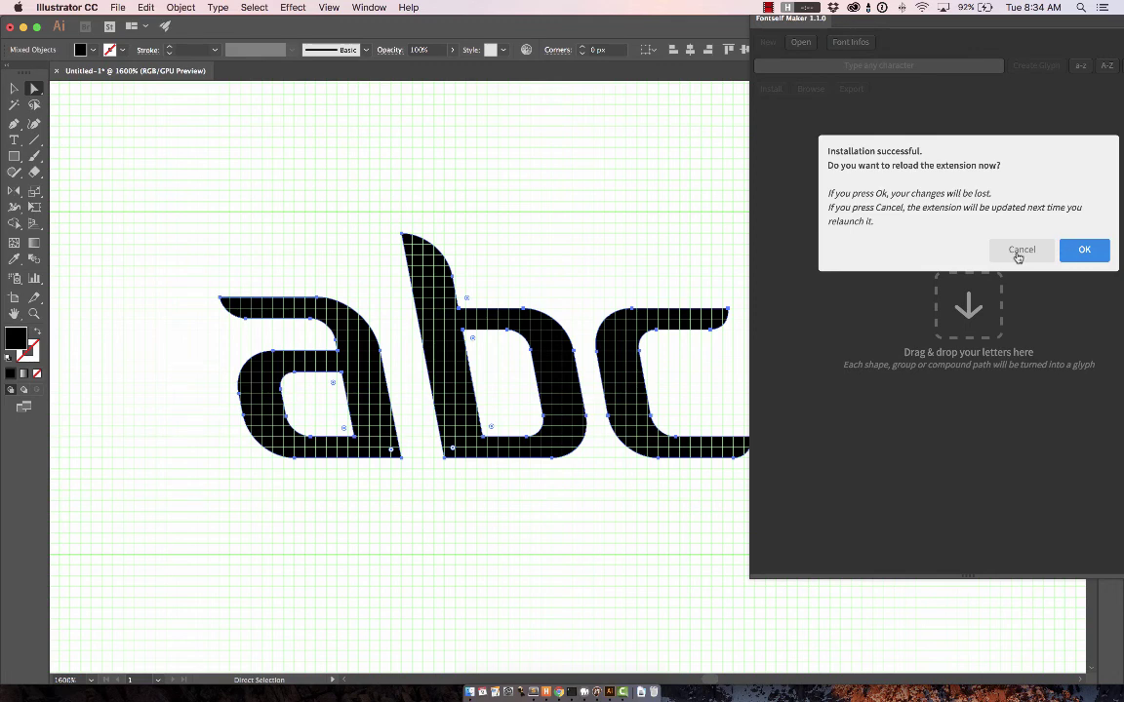
{"action": "left_click", "coordinate": [1071, 252]}
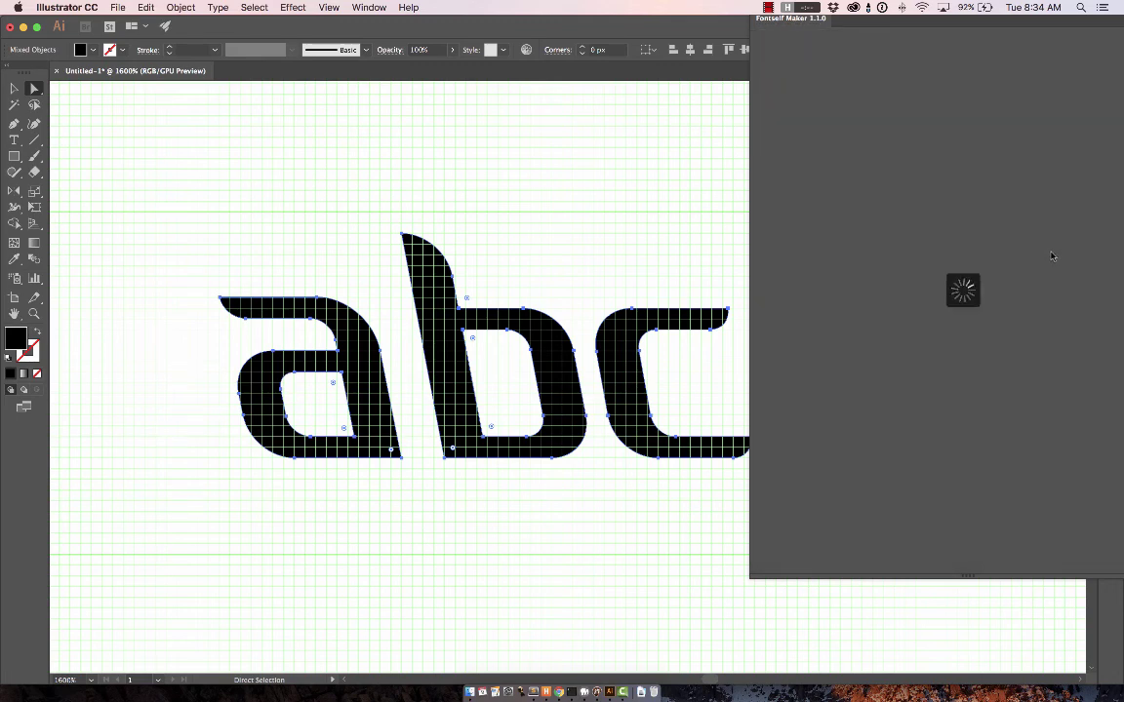
- Dismiss the too-few-objects warning and select only the 'a' letterform
{"action": "left_click_drag", "start_coordinate": [149, 190], "coordinate": [656, 437]}
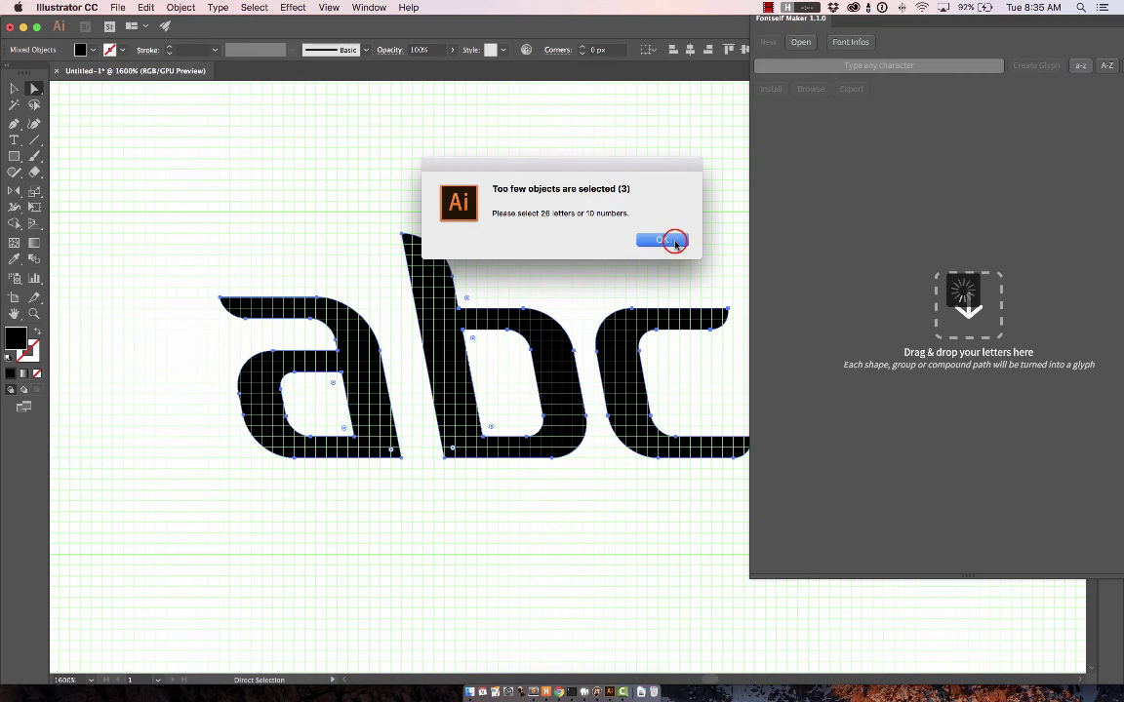
{"action": "left_click", "coordinate": [675, 242]}
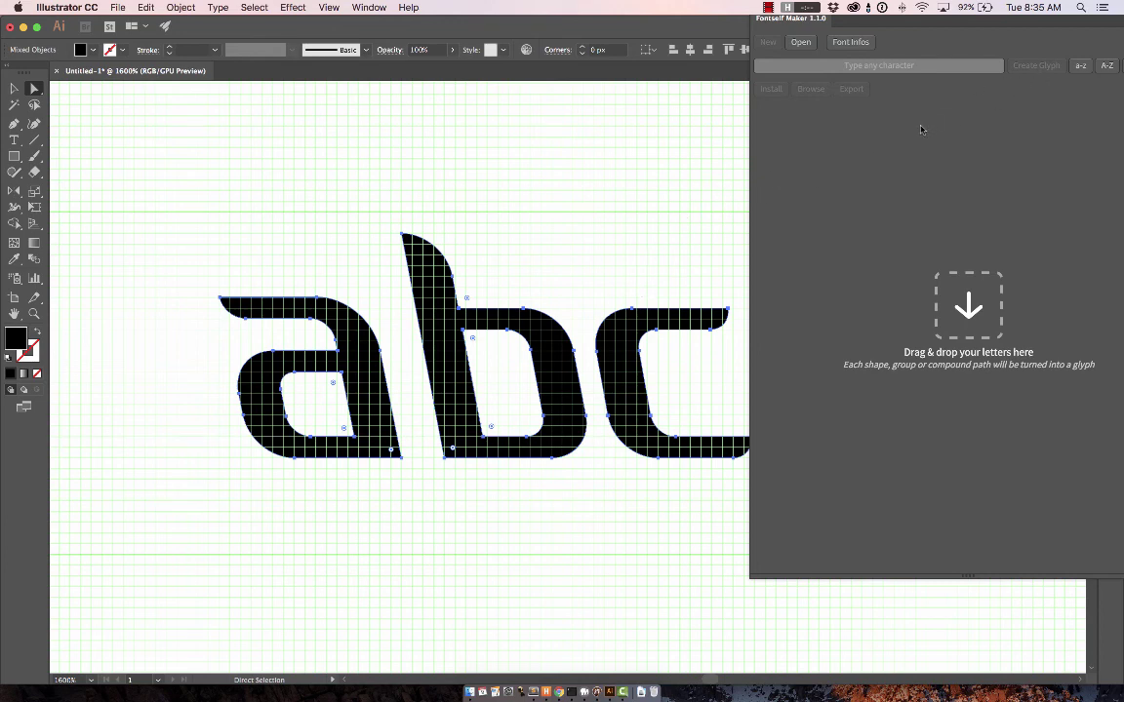
{"action": "left_click", "coordinate": [331, 258]}
{"action": "left_click", "coordinate": [359, 380]}
- Drop the 'a' letterform into Fontself as a glyph assigned to 'a'
{"action": "left_click_drag", "start_coordinate": [338, 384], "coordinate": [963, 466]}
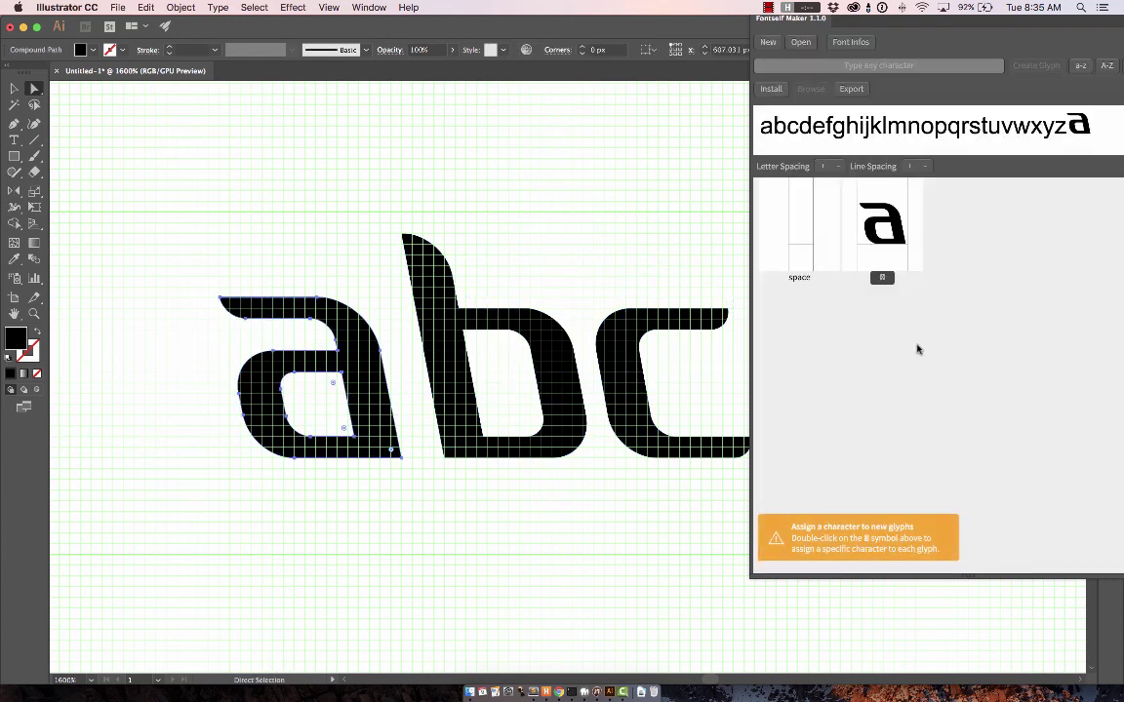
{"action": "double_click", "coordinate": [882, 277]}
{"action": "type", "text": "a"}
{"action": "left_click", "coordinate": [887, 341]}
- Drop the 'b' letterform into Fontself as a glyph assigned to 'b'
{"action": "left_click", "coordinate": [441, 390]}
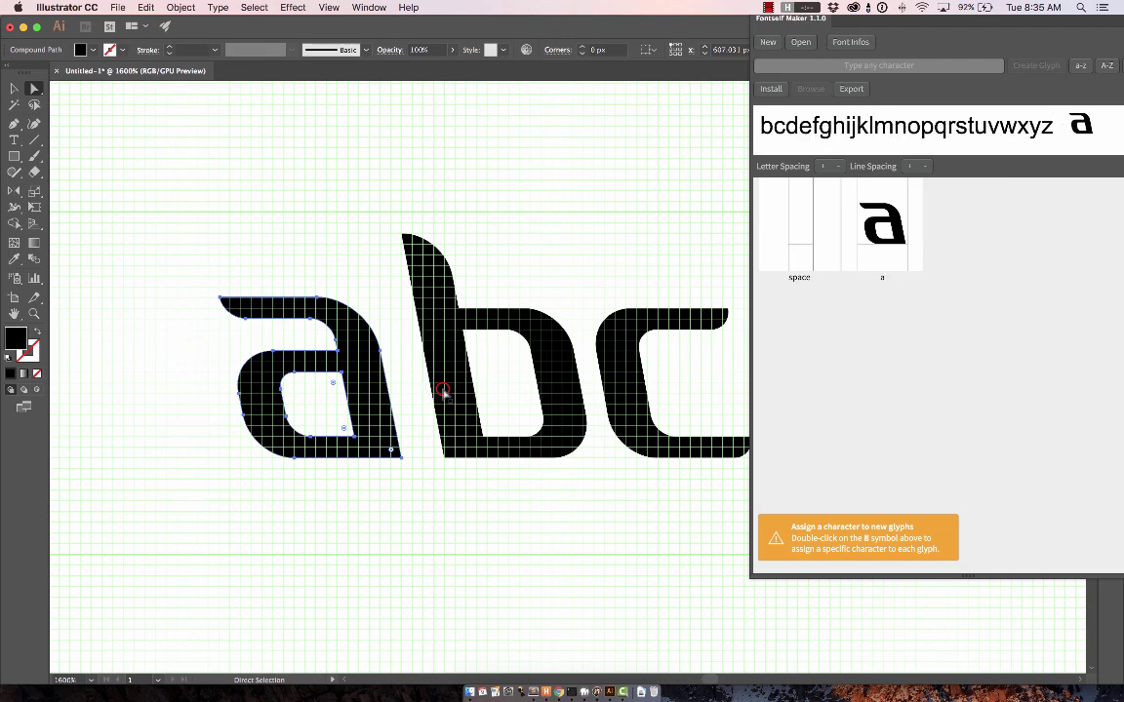
{"action": "left_click_drag", "start_coordinate": [441, 389], "coordinate": [878, 449]}
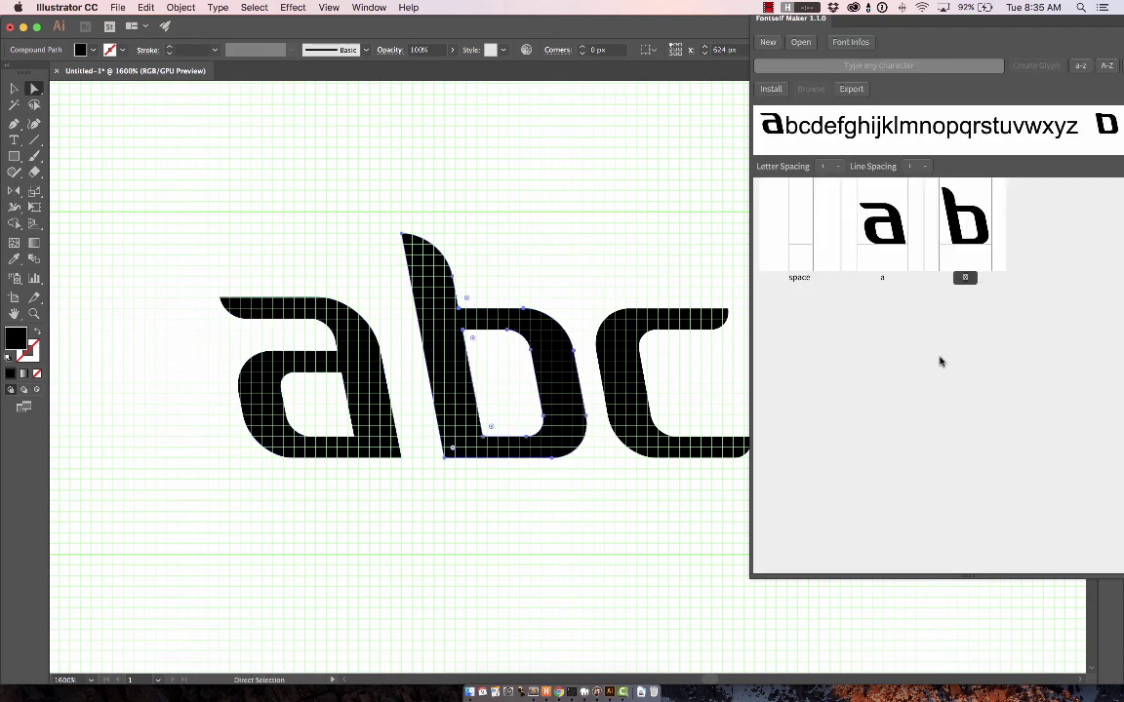
{"action": "double_click", "coordinate": [965, 279]}
{"action": "left_click", "coordinate": [960, 345]}
- Drop the 'c' outline path into Fontself as a glyph and edit its character label
{"action": "left_click", "coordinate": [630, 395]}
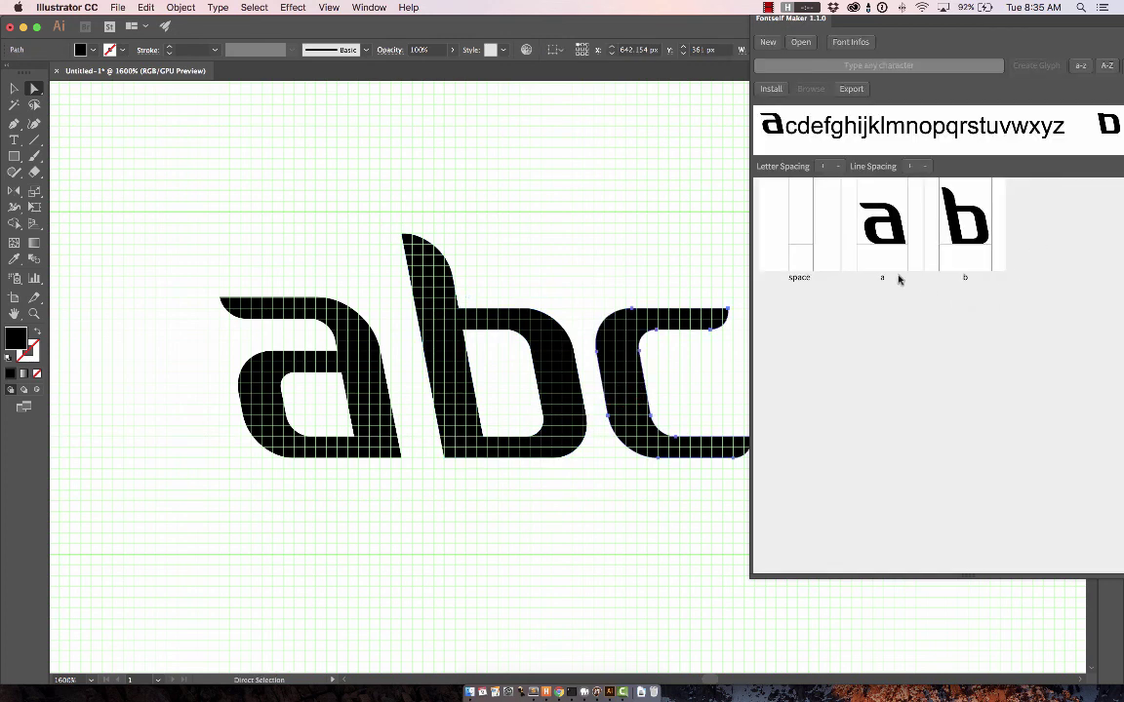
{"action": "left_click", "coordinate": [612, 379]}
{"action": "left_click_drag", "start_coordinate": [592, 381], "coordinate": [806, 441]}
{"action": "left_click", "coordinate": [1046, 278]}
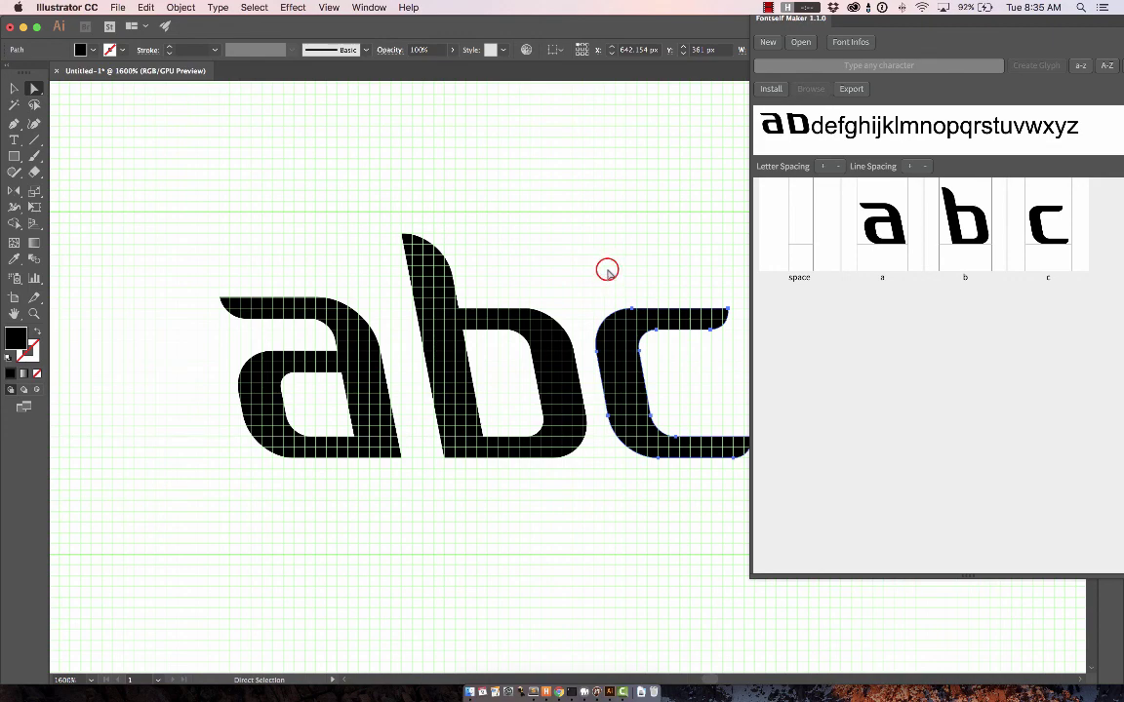
{"action": "left_click_drag", "start_coordinate": [605, 268], "coordinate": [538, 267]}
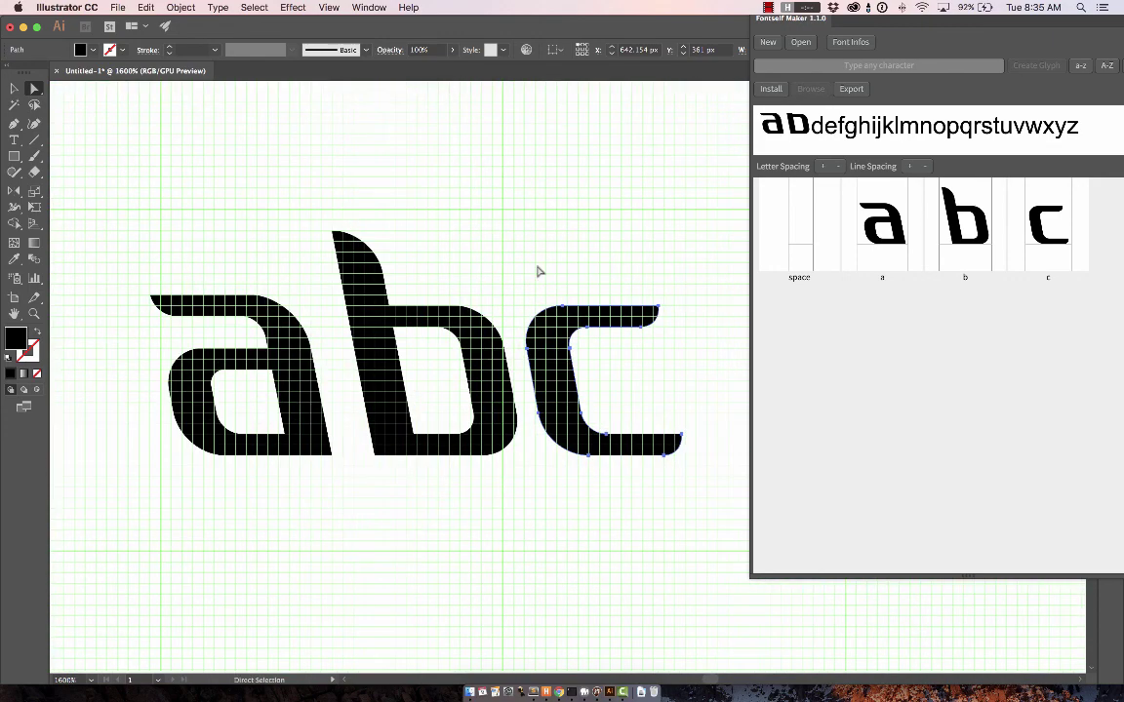